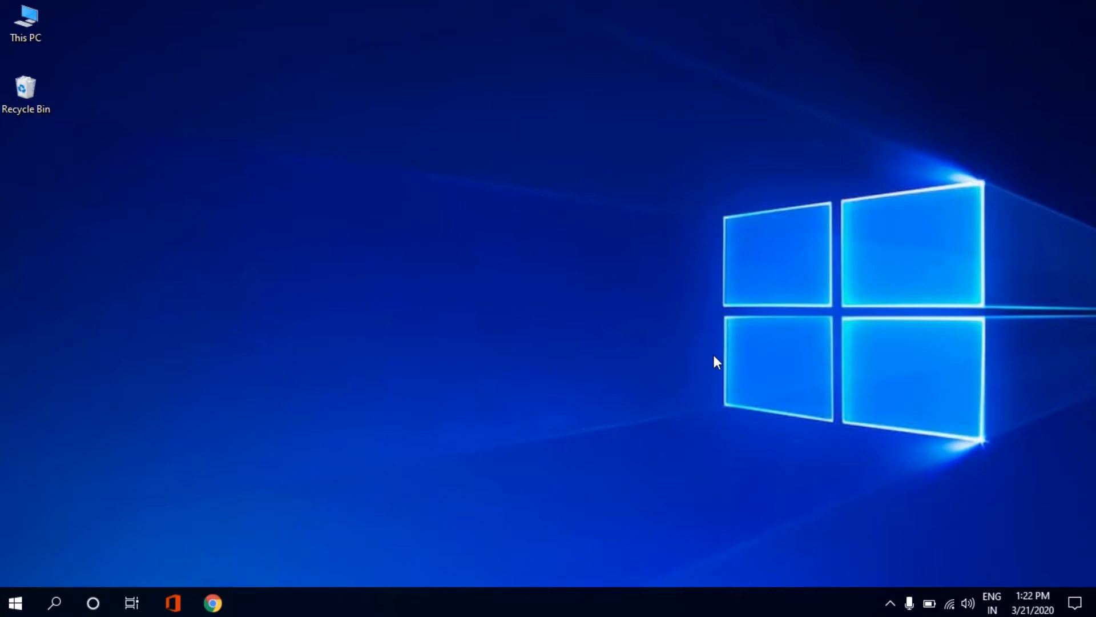
- Search the web for codeblocks in Chrome and open the official Code::Blocks IDE website
left_click(212, 603)
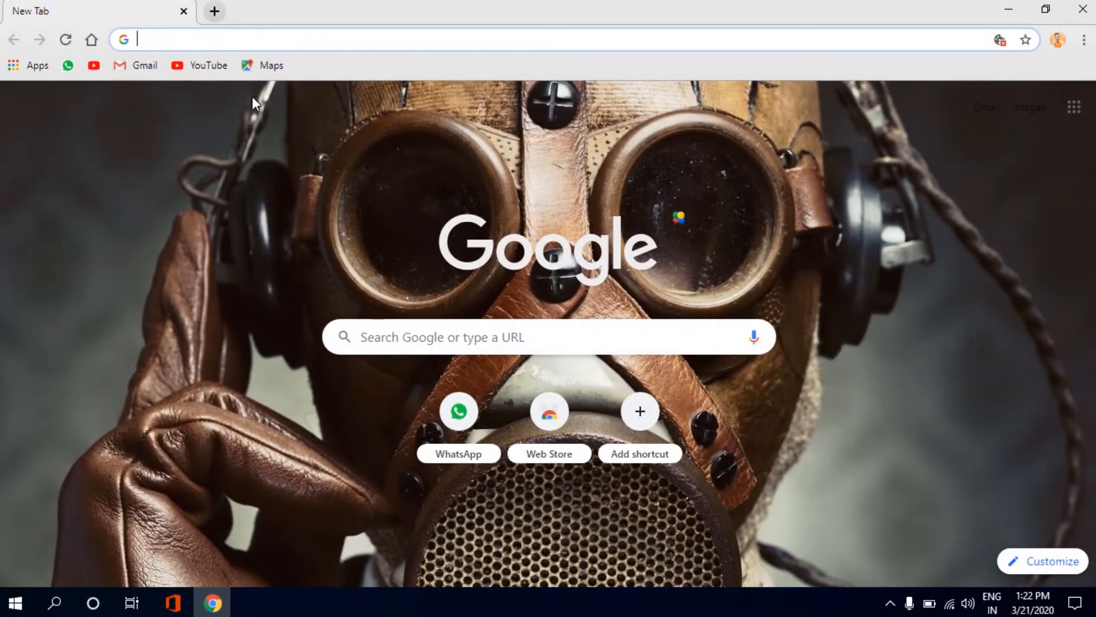
type("code")
left_click(254, 101)
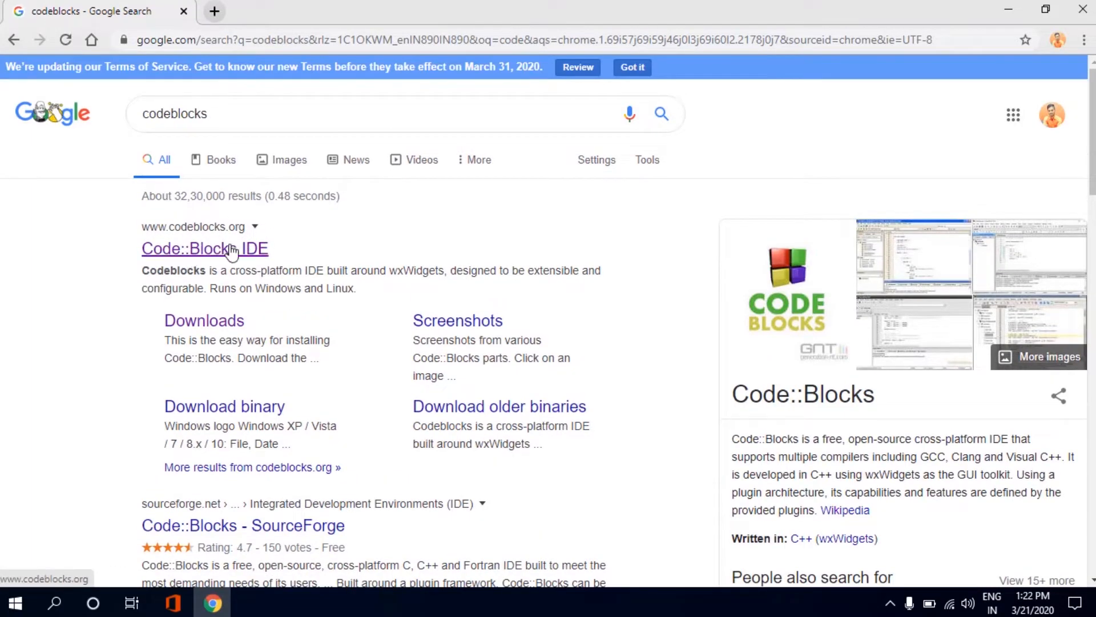
left_click(231, 251)
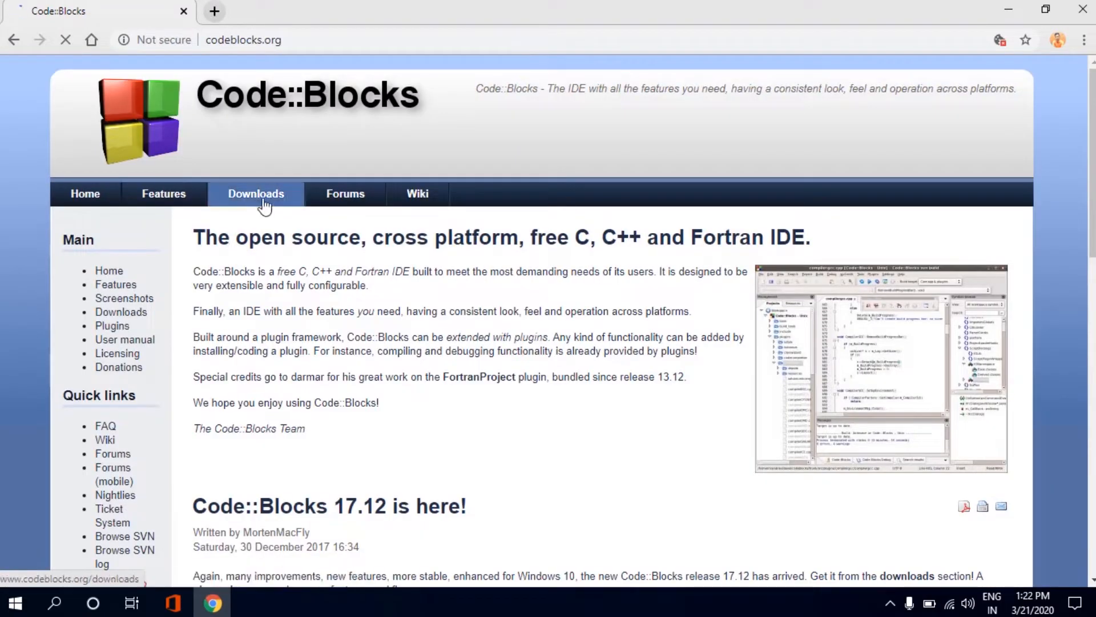
- Go to the site's binary release downloads and find the Windows XP / Vista / 7 / 8.x / 10 setup packages
left_click(260, 198)
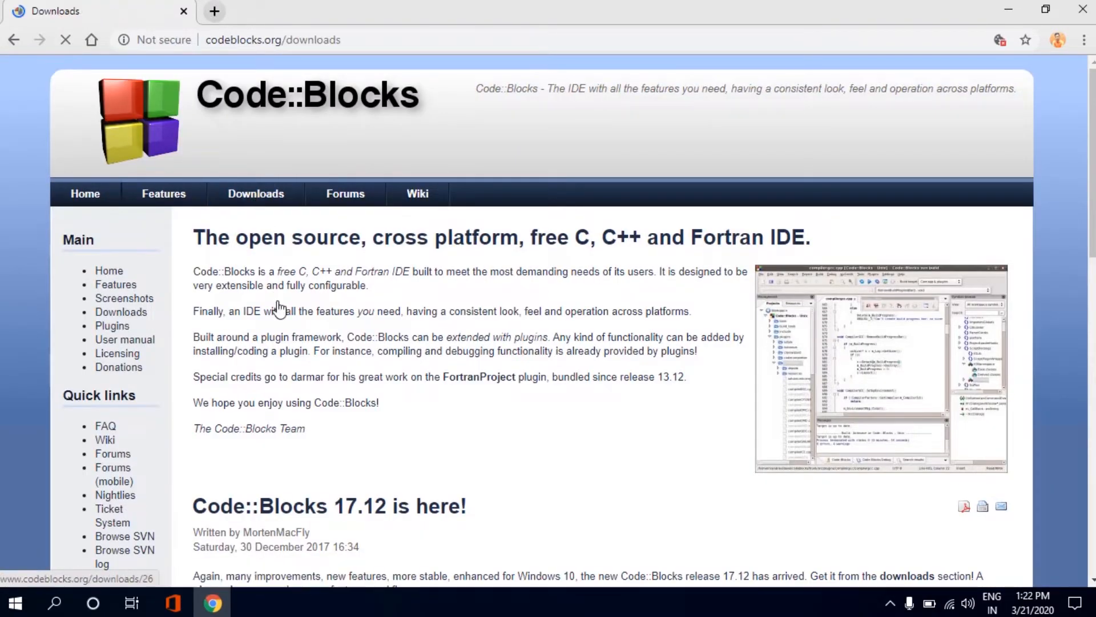
scroll(275, 214, "down", 3)
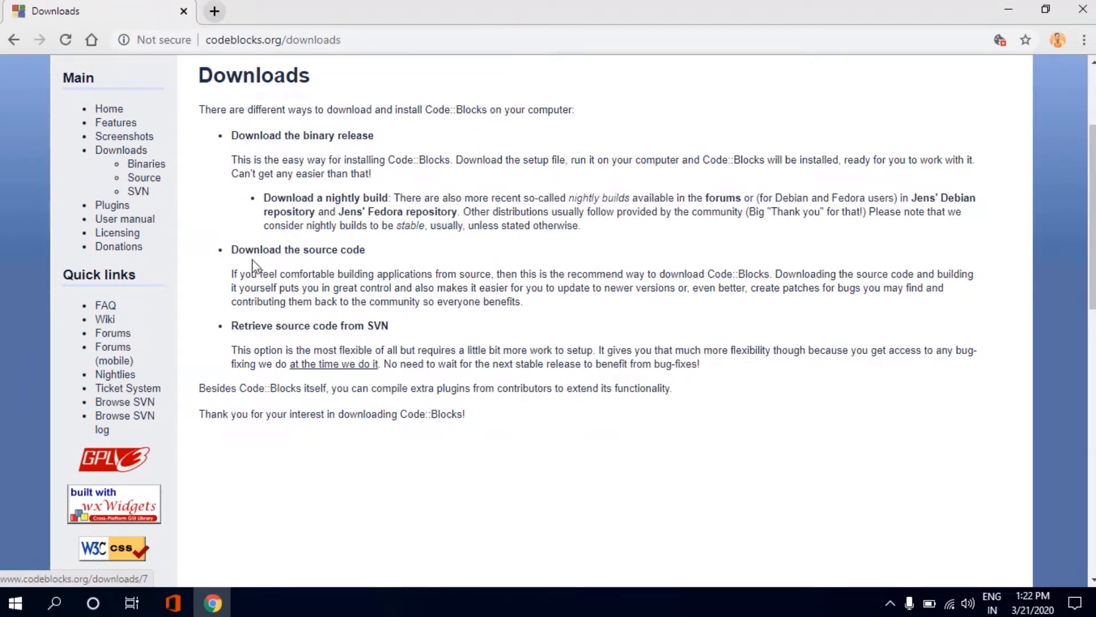
left_click(335, 140)
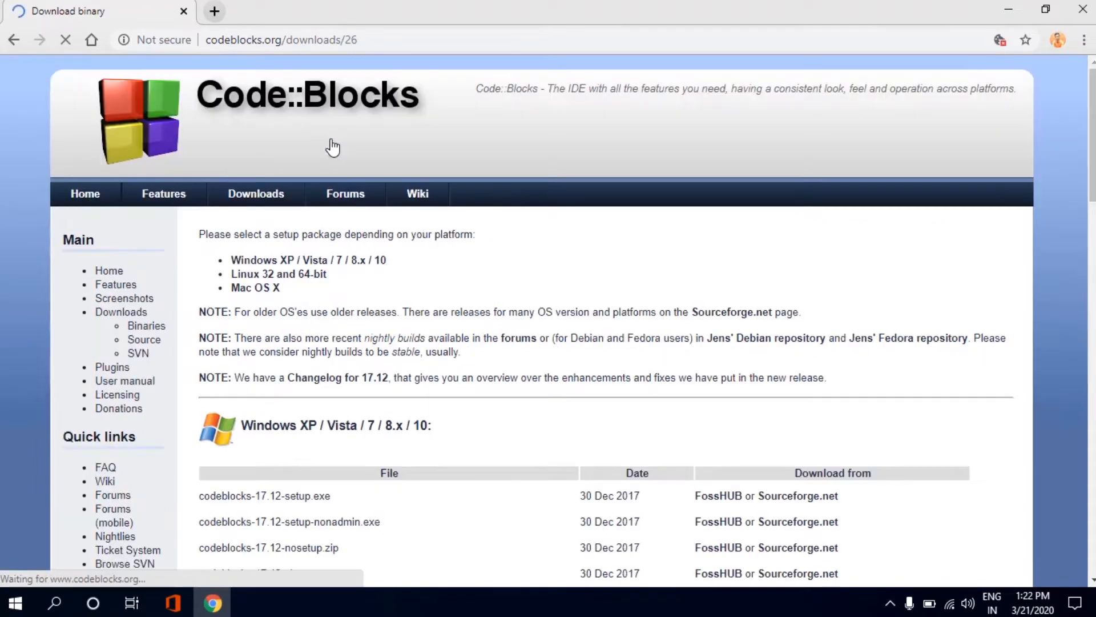
scroll(390, 281, "down", 5)
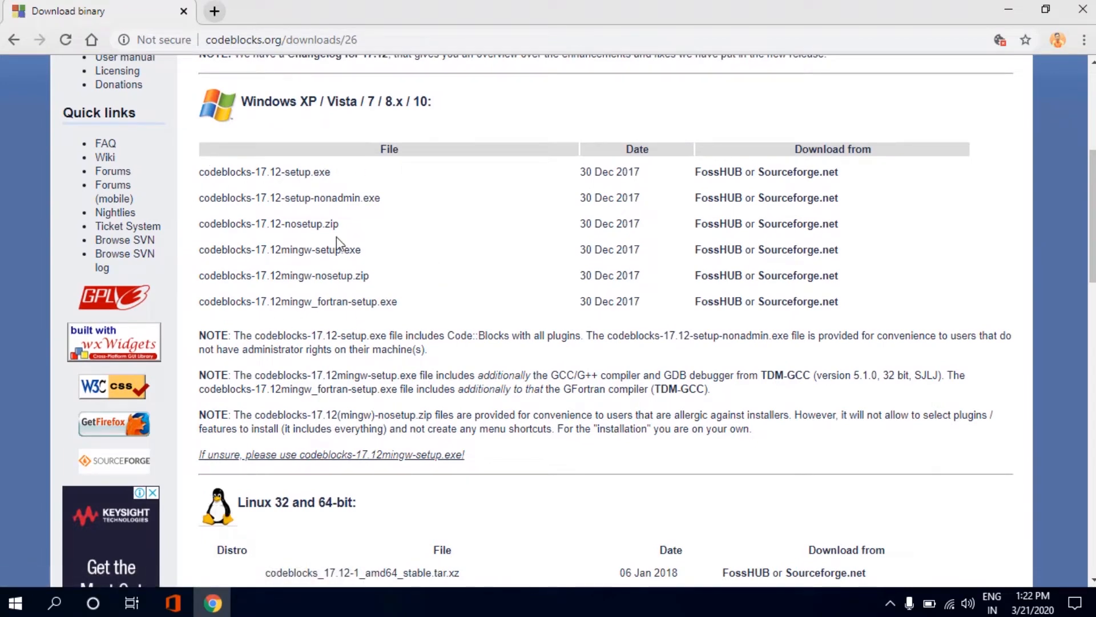
- Compare the Windows packages codeblocks-17.12-setup.exe and codeblocks-17.12mingw-setup.exe in the file list
left_click_drag(293, 241, 428, 298)
left_click(433, 298)
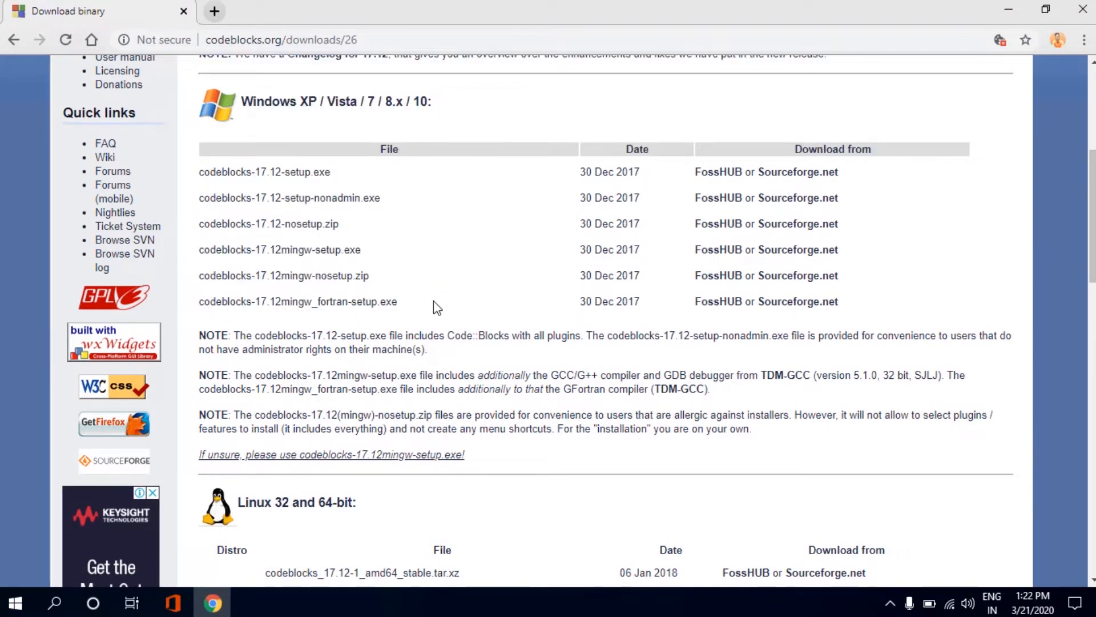
mouse_move(207, 168)
left_mouse_down()
mouse_move(350, 179)
mouse_move(215, 203)
mouse_move(200, 178)
left_mouse_up()
left_click(331, 177)
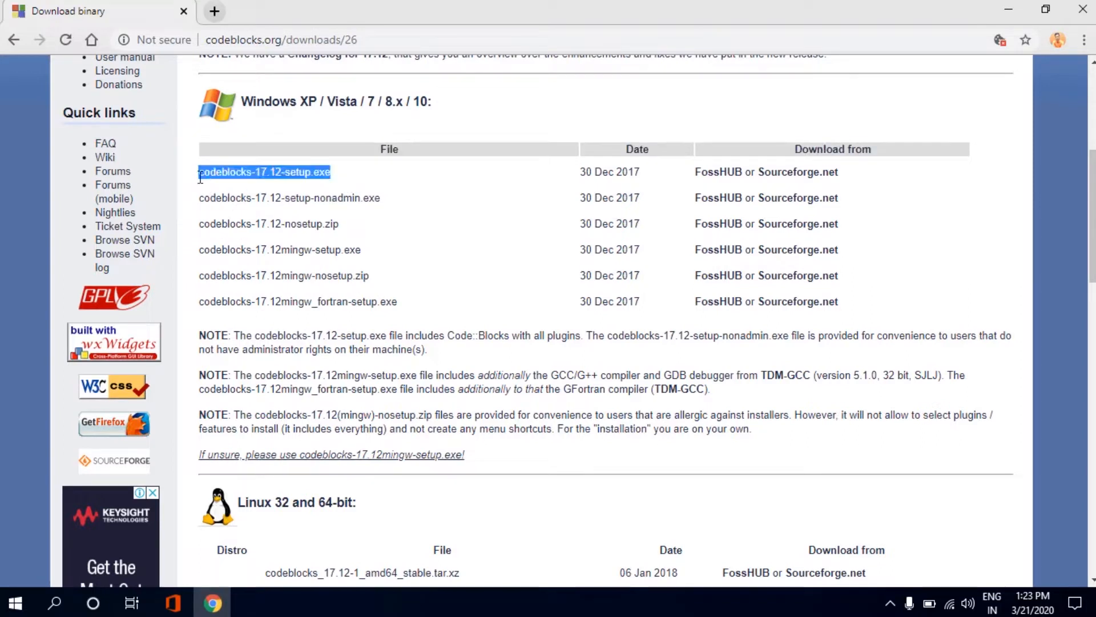
left_click(347, 184)
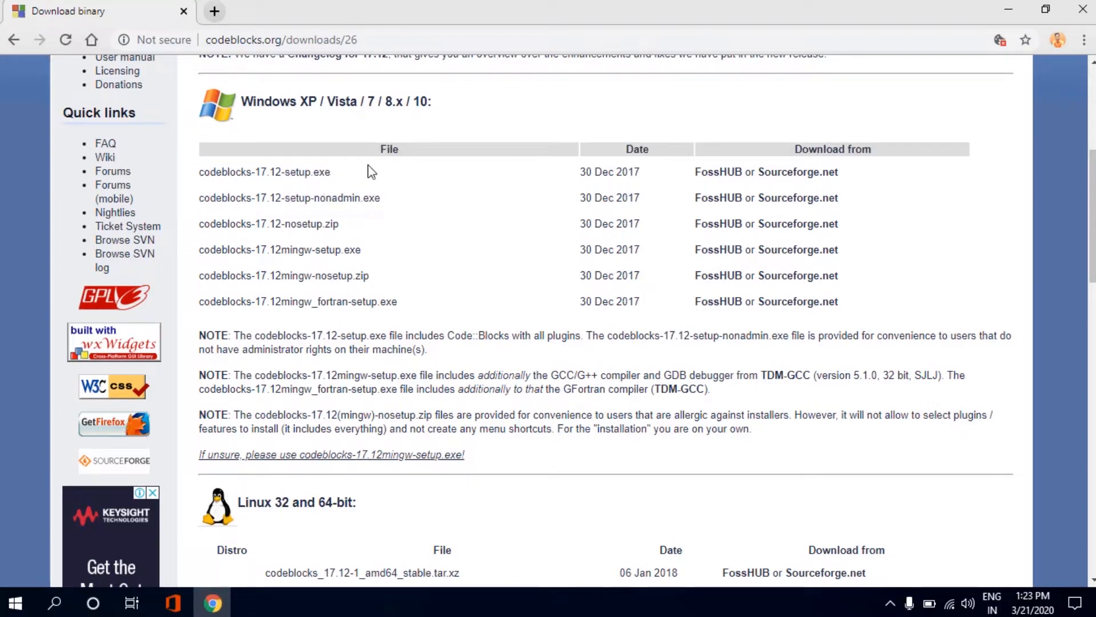
left_click_drag(368, 251, 202, 253)
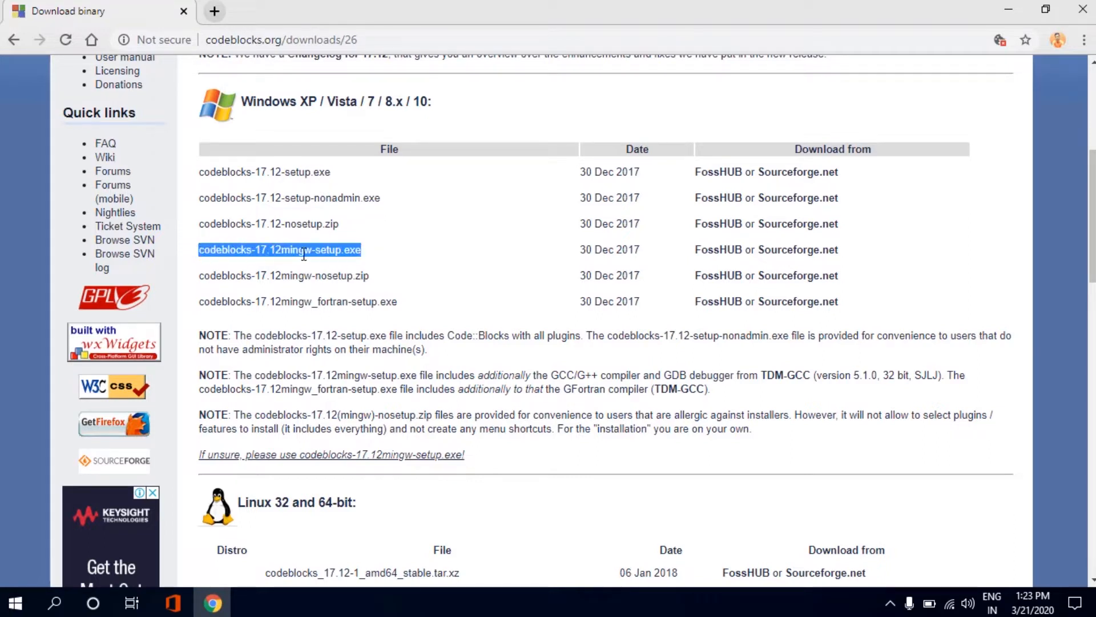
left_click(317, 251)
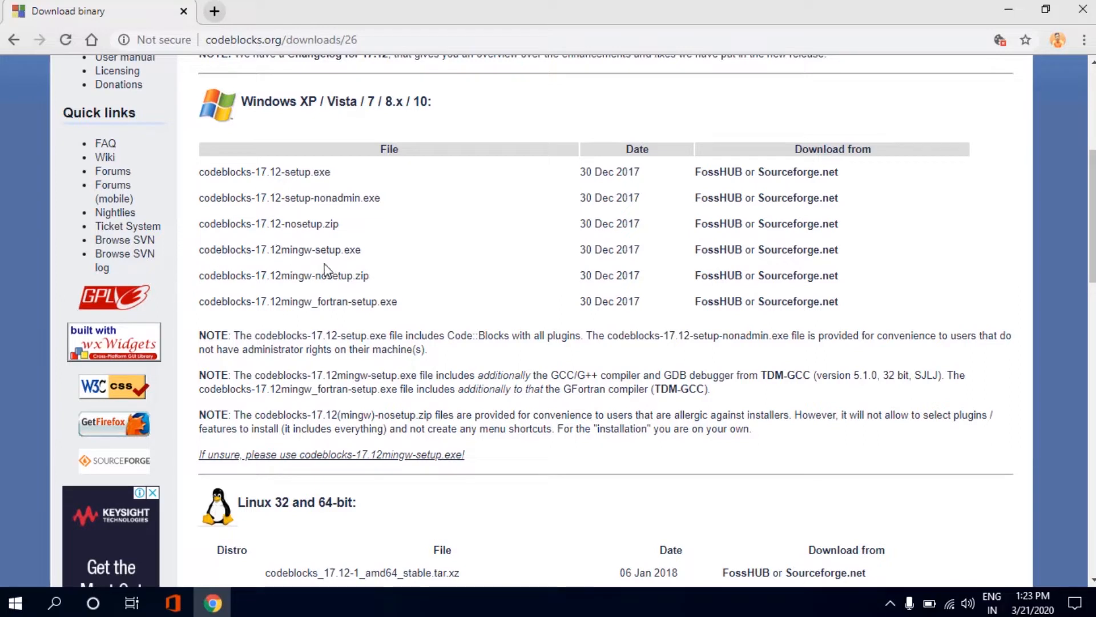
left_click_drag(281, 250, 308, 250)
left_click(344, 254)
left_click_drag(201, 174, 336, 177)
left_click(335, 178)
left_click_drag(212, 250, 360, 253)
left_click(381, 260)
left_click_drag(201, 247, 375, 256)
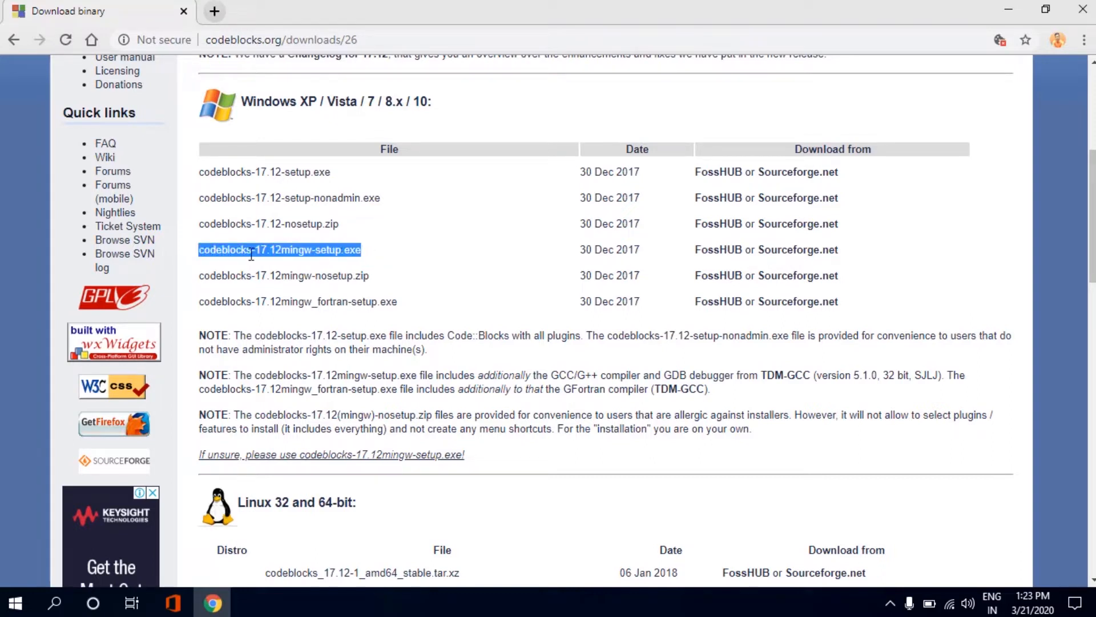
left_click(193, 252)
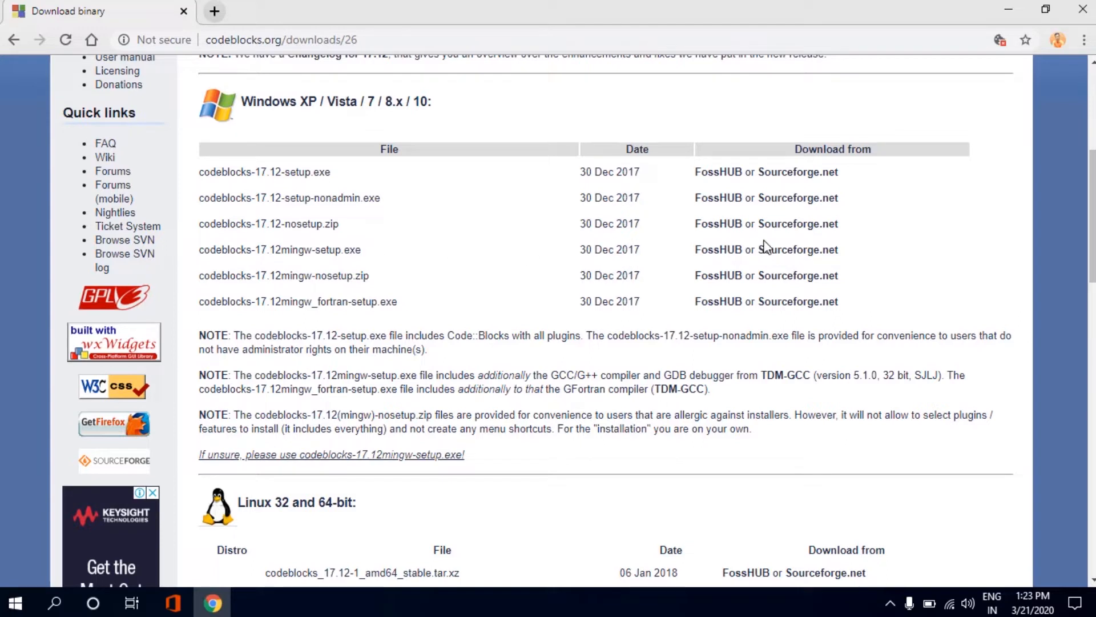
- Request codeblocks-17.12mingw-setup.exe from Sourceforge.net and cancel saving the file
left_click(809, 255)
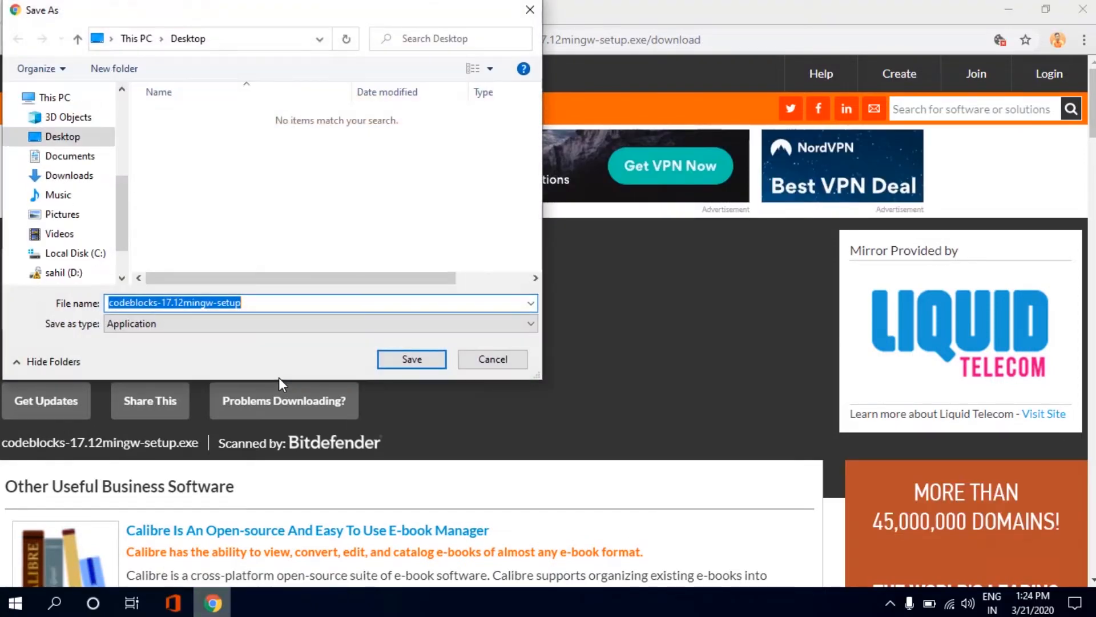
left_click(511, 361)
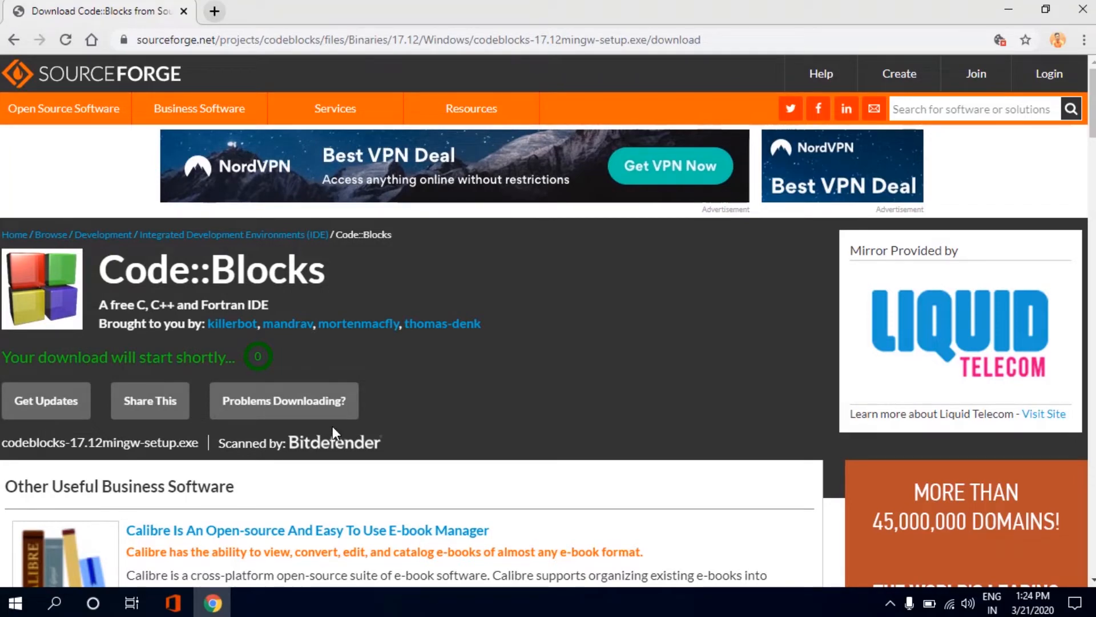
- Switch to File Explorer and run the codeblocks-17.12mingw-setup installer from the Downloads folder
key("super+e")
left_click(71, 131)
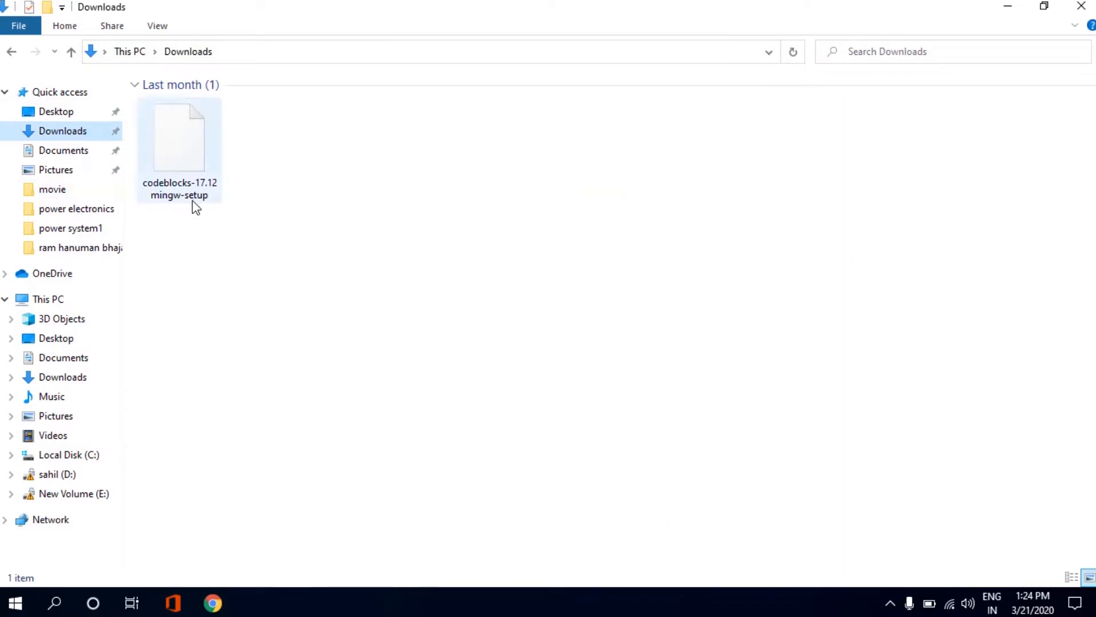
right_click(229, 205)
left_click(274, 263)
left_click(183, 162)
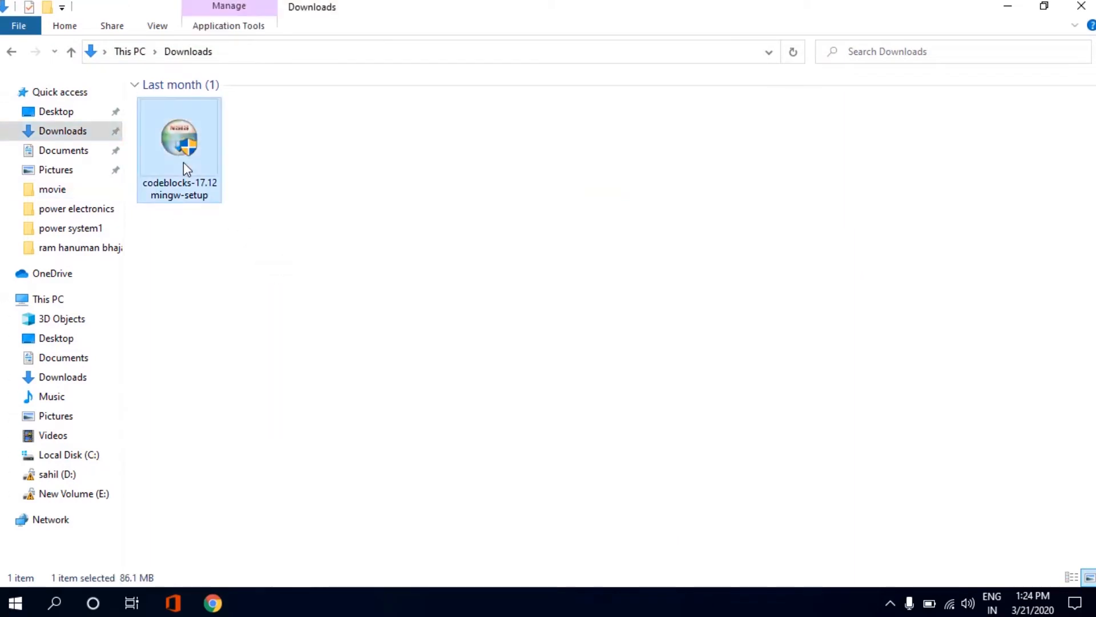
double_click(183, 162)
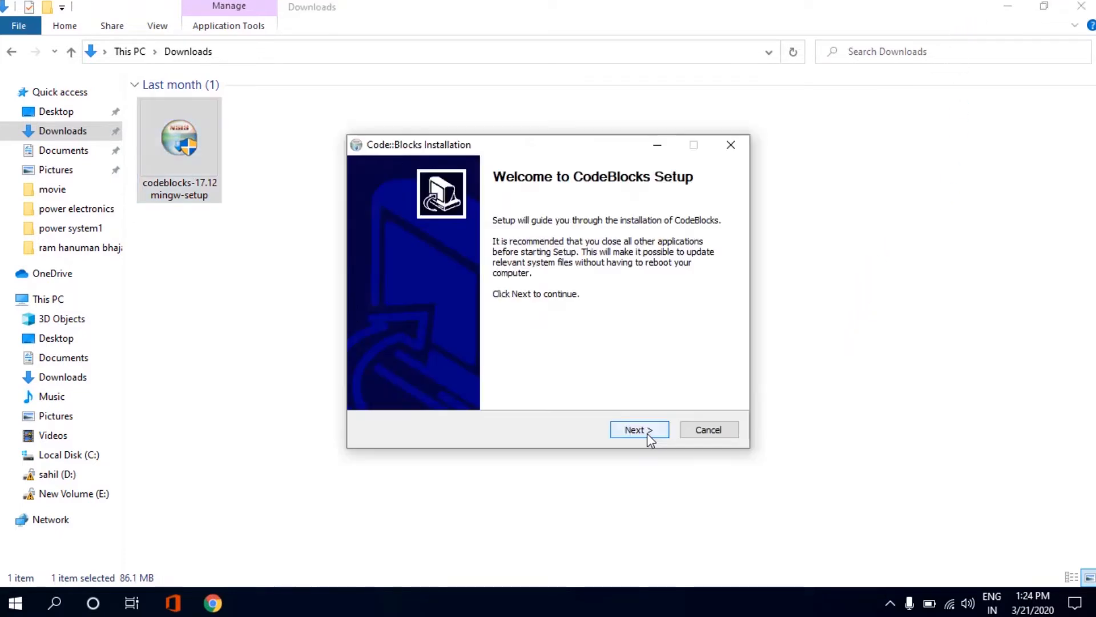
- Continue past the installer's welcome page, clear the File Explorer window from view and accept the license agreement
left_click(649, 437)
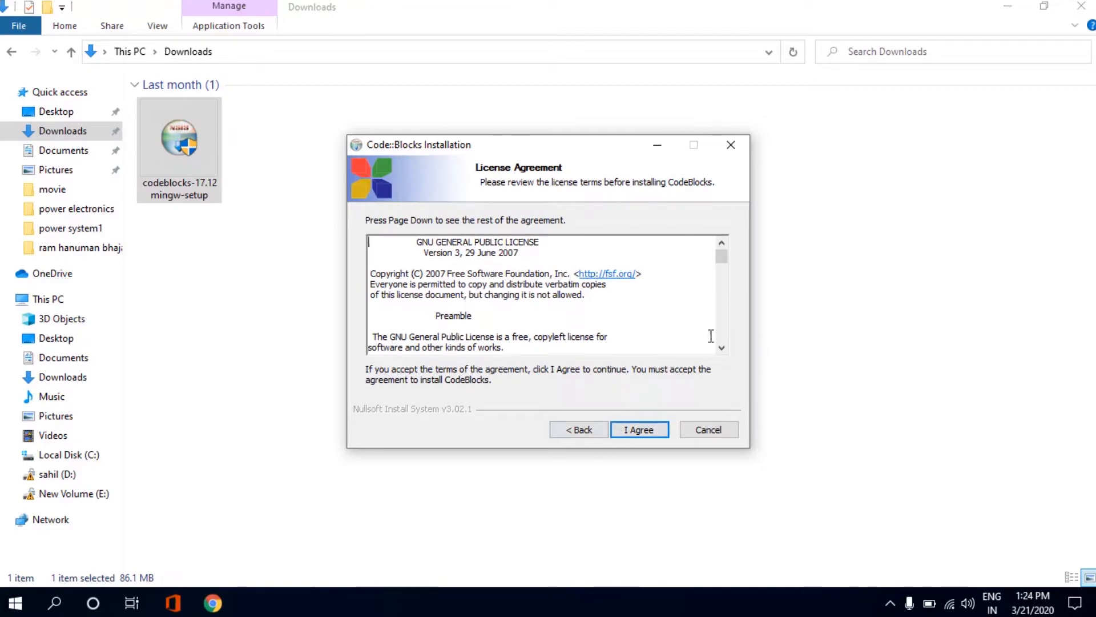
left_click(1003, 9)
left_click(1004, 12)
left_click(624, 433)
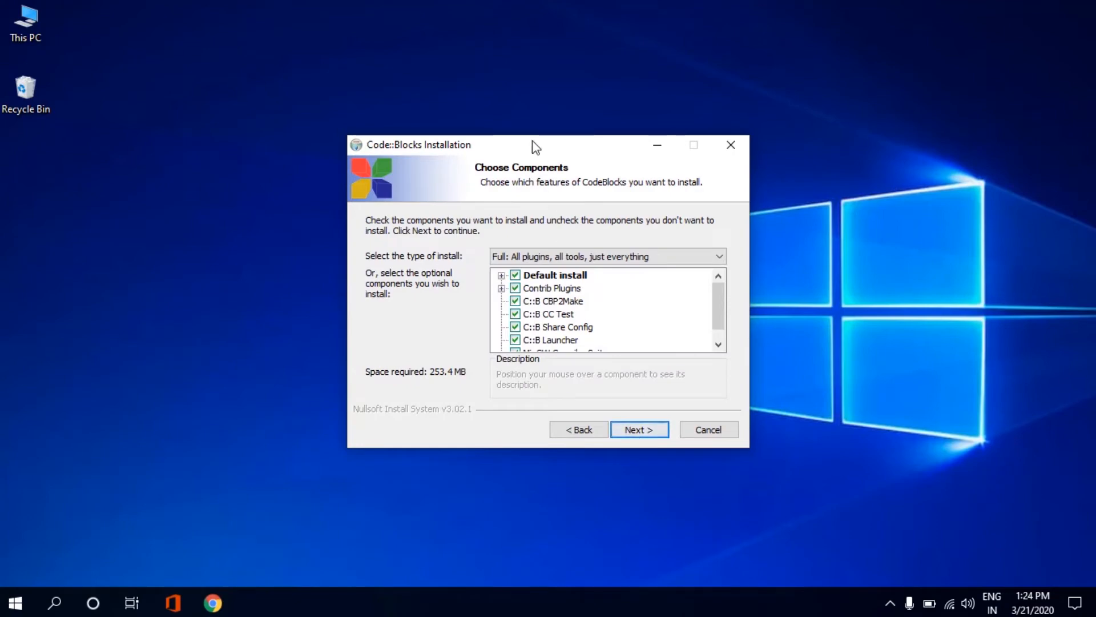
- Review the component list down to MinGW Compiler Suite and continue with the full install type
left_click_drag(526, 144, 519, 107)
scroll(570, 286, "down", 1)
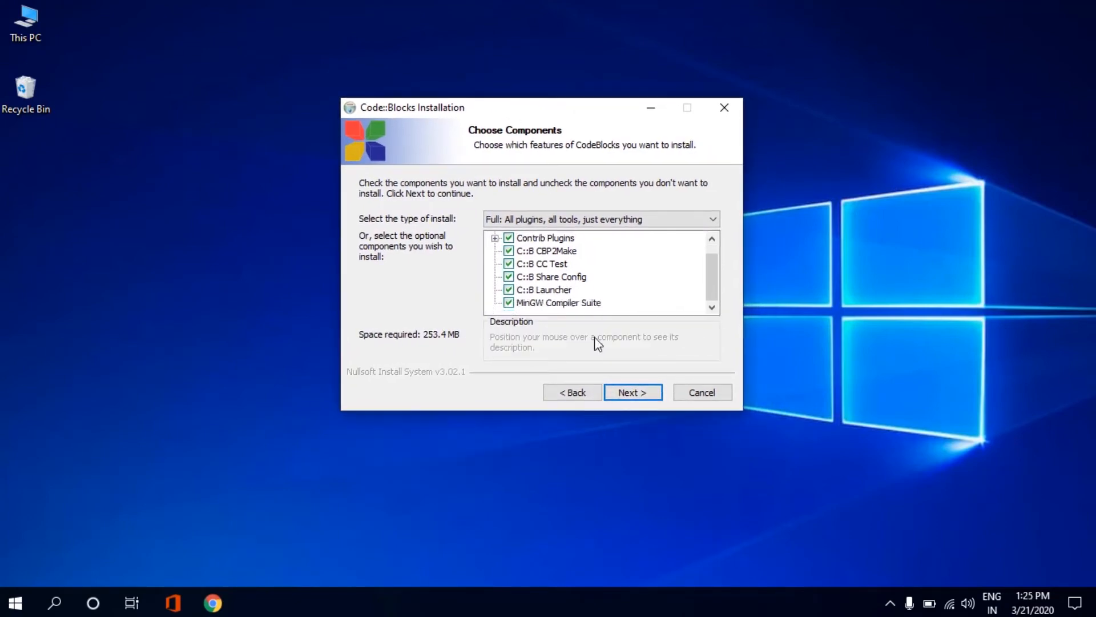
left_click(632, 393)
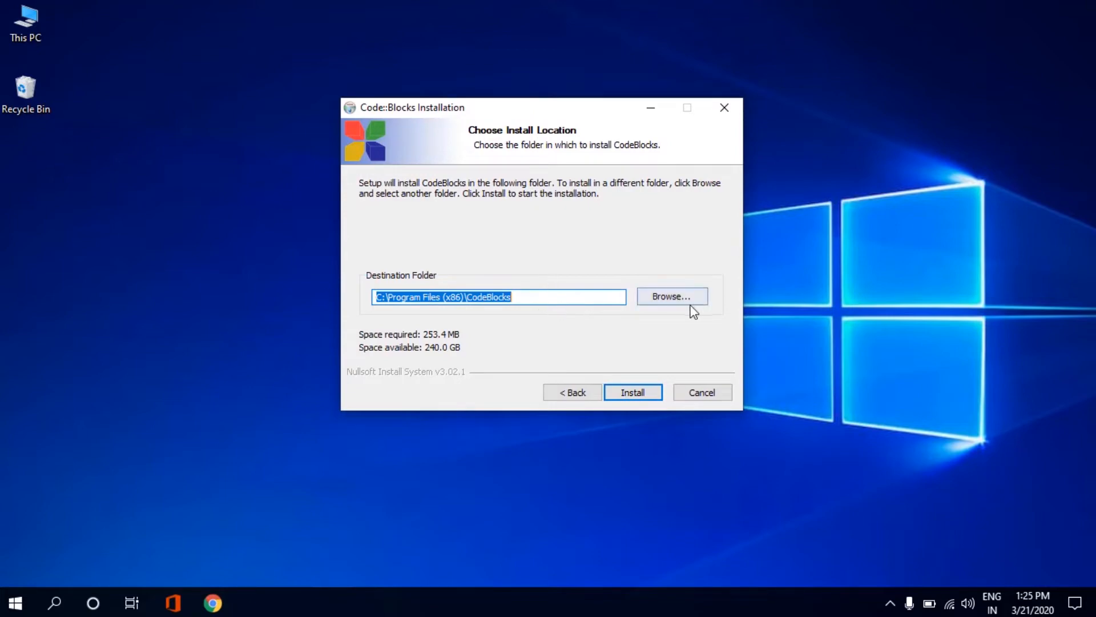
- Keep C:\Program Files (x86)\CodeBlocks as the destination folder and start the installation
left_click(678, 299)
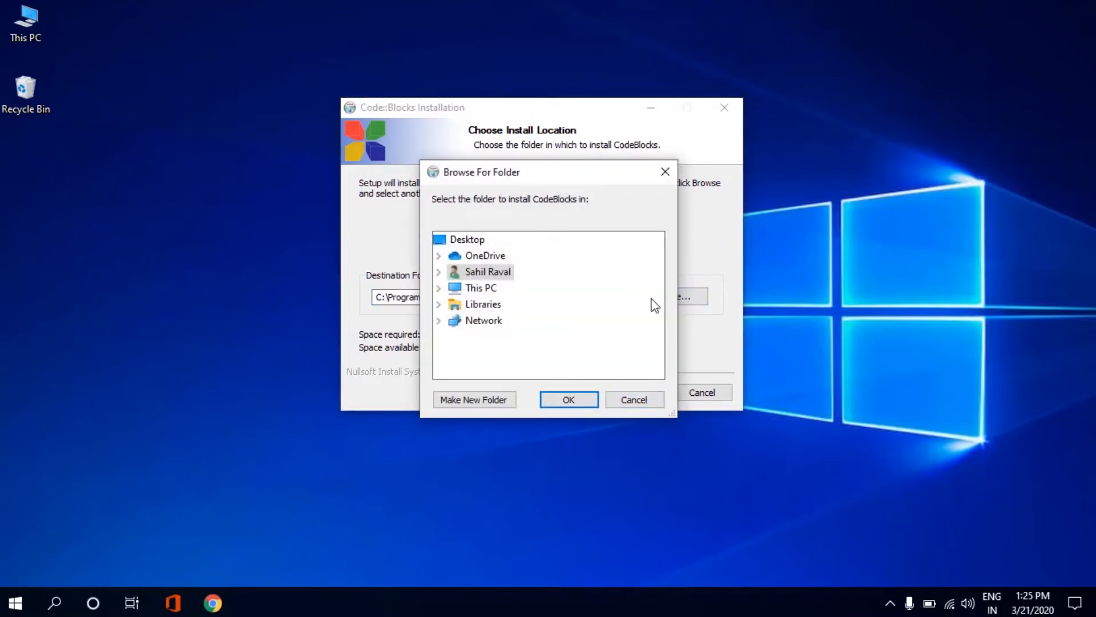
left_click(644, 407)
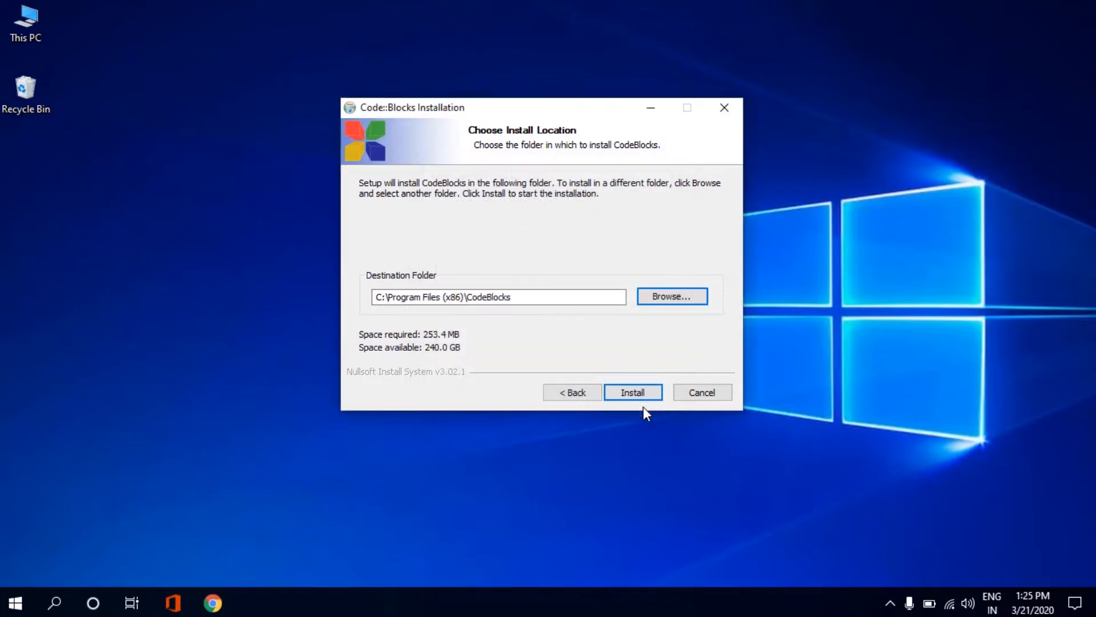
left_click(642, 394)
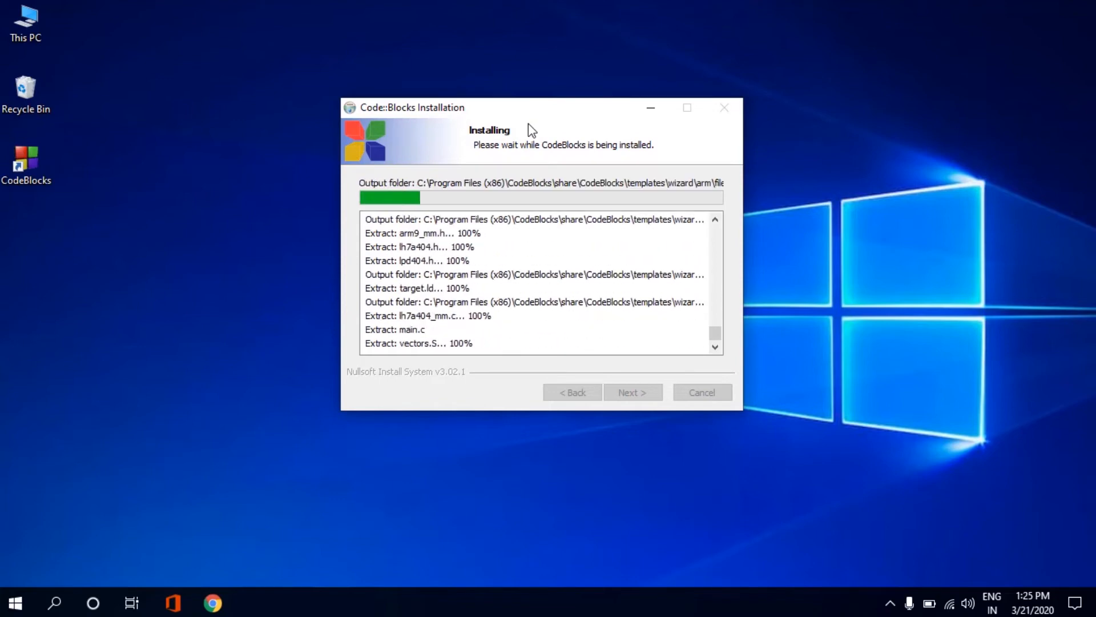
left_click_drag(515, 111, 498, 85)
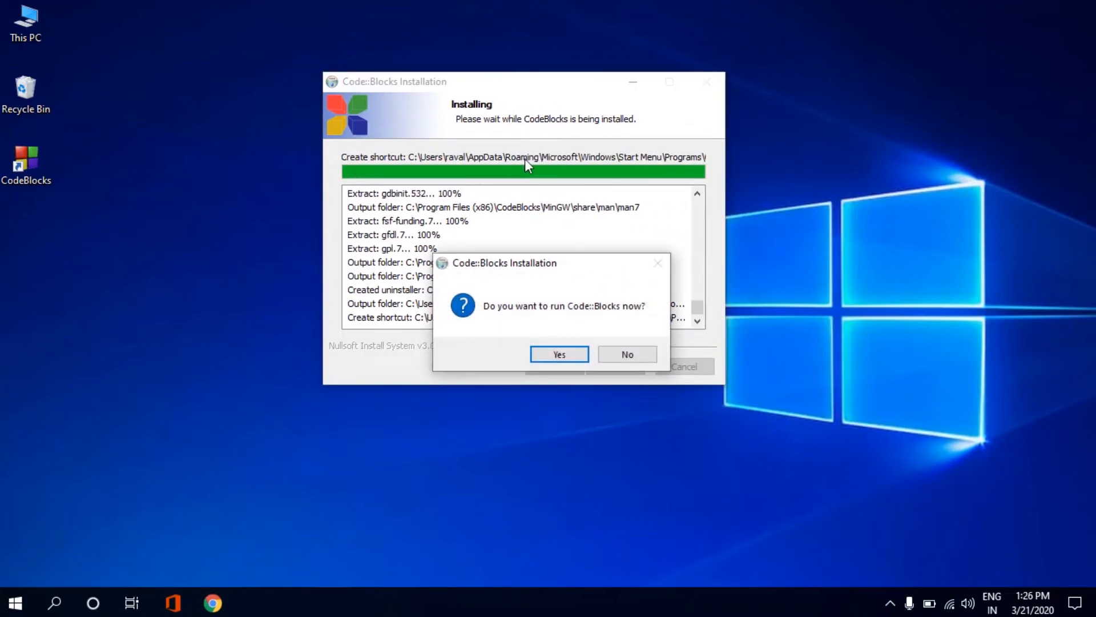
- Agree to run Code::Blocks now and finish the setup wizard
left_click_drag(530, 266, 496, 170)
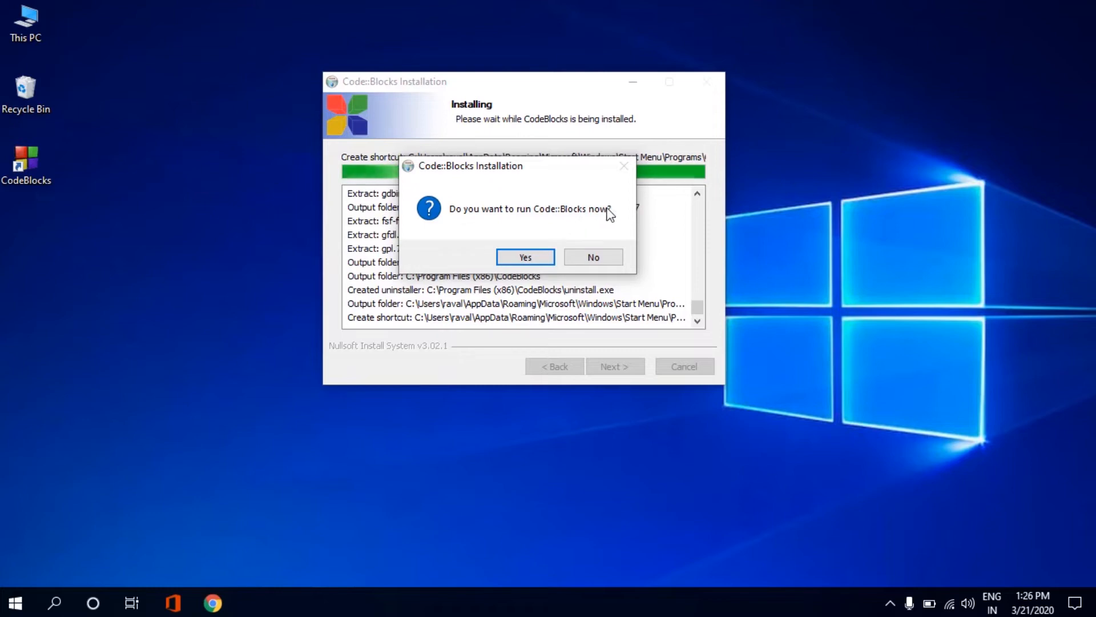
left_click(525, 258)
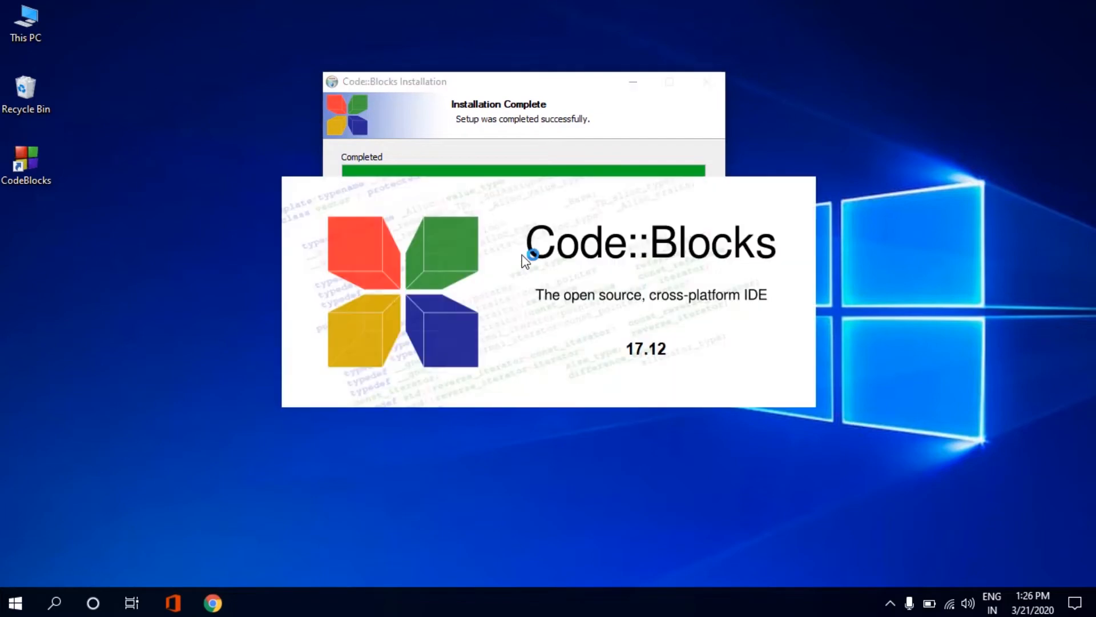
left_click(562, 126)
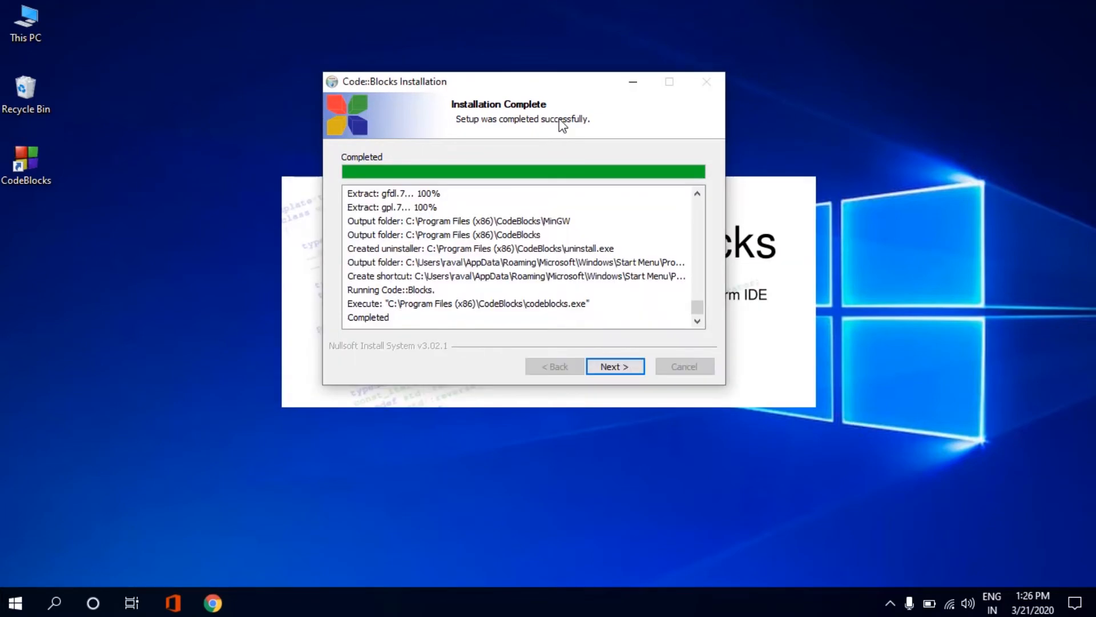
left_click(610, 367)
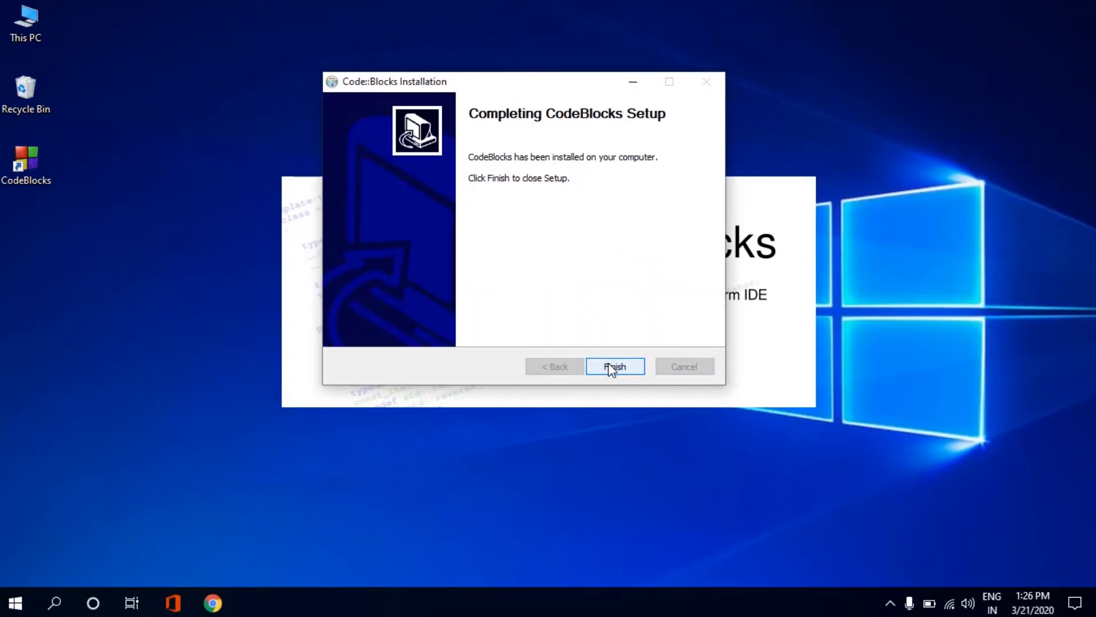
left_click(608, 362)
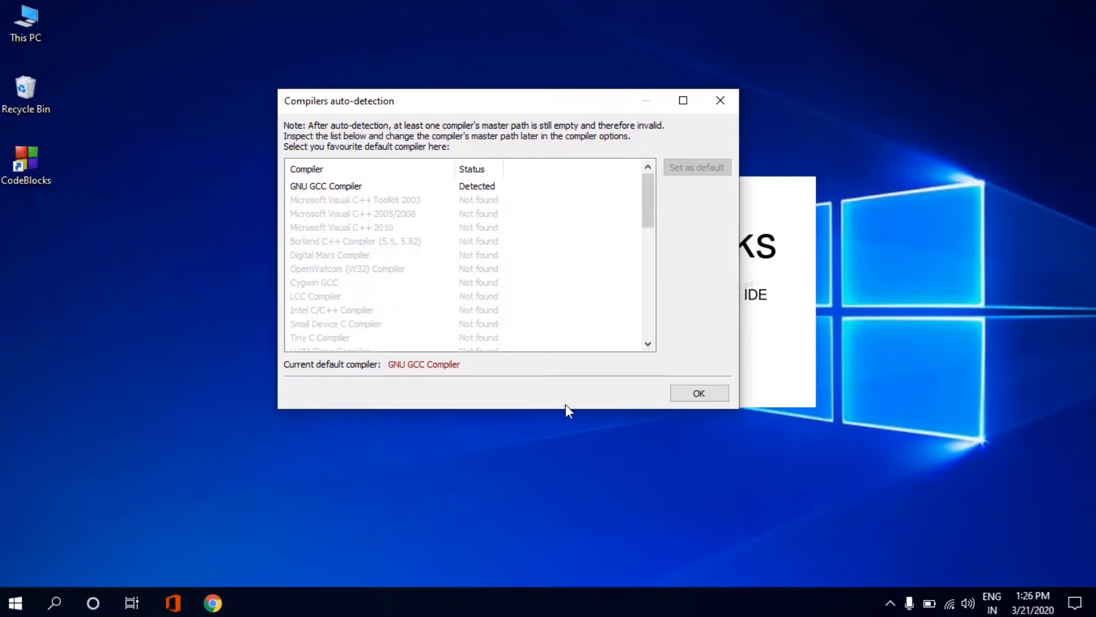
- Accept GNU GCC Compiler as the default compiler and leave the C/C++ file associations as they are
left_click_drag(489, 108, 562, 120)
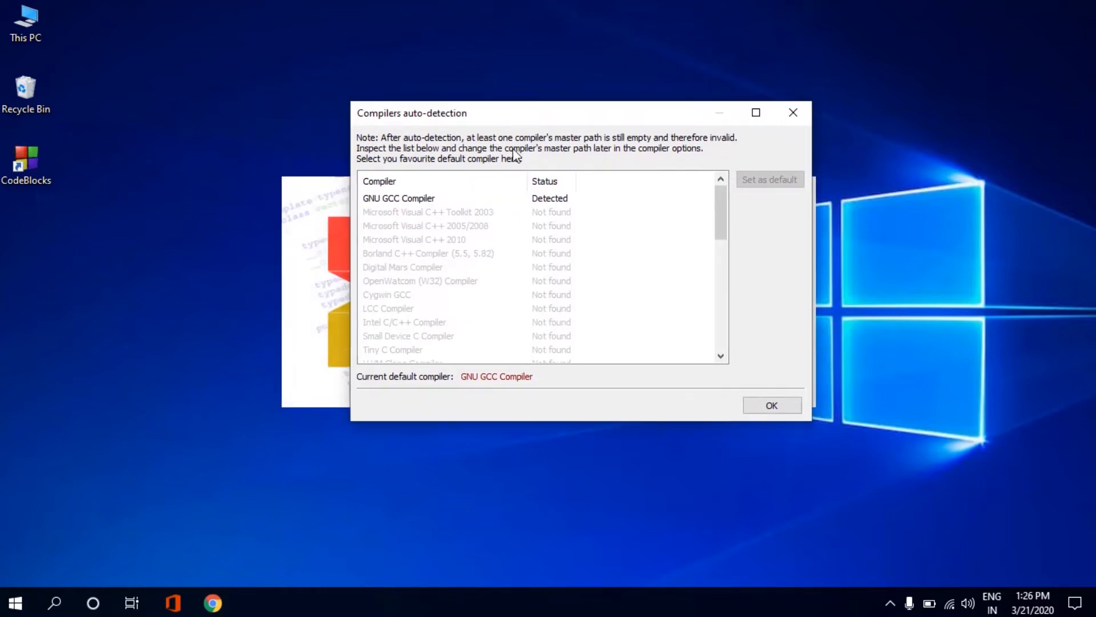
left_click(408, 198)
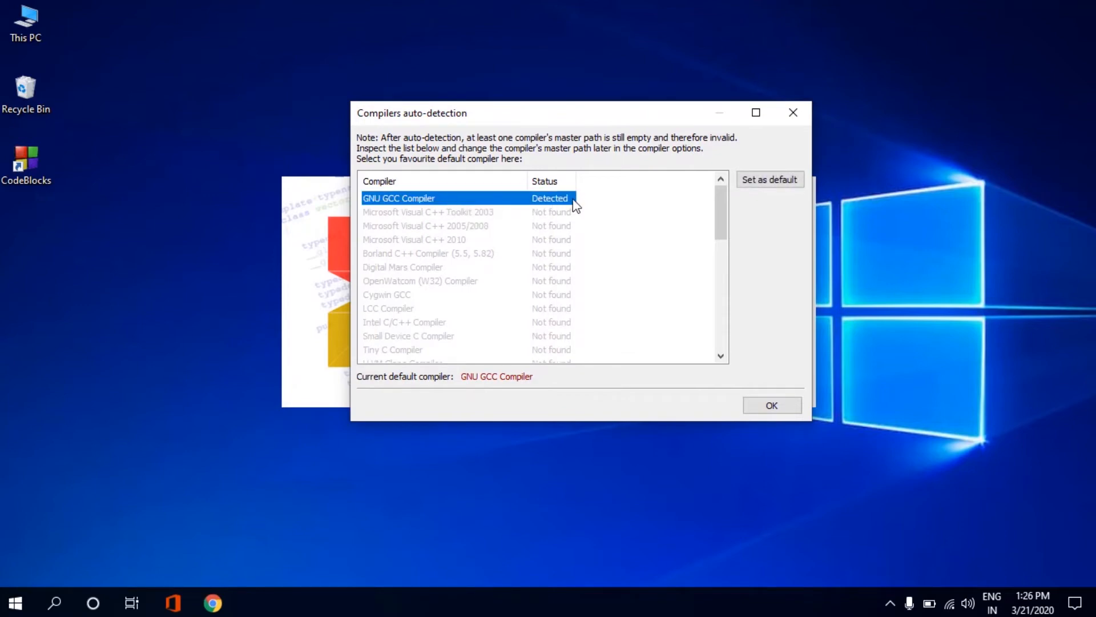
left_click(606, 207)
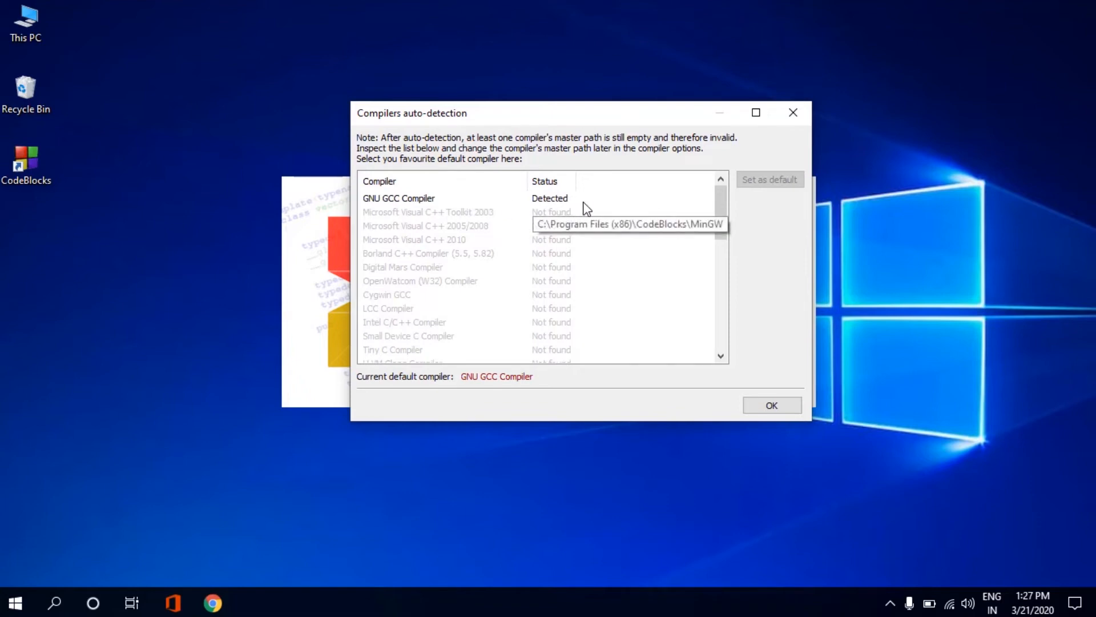
left_click(766, 403)
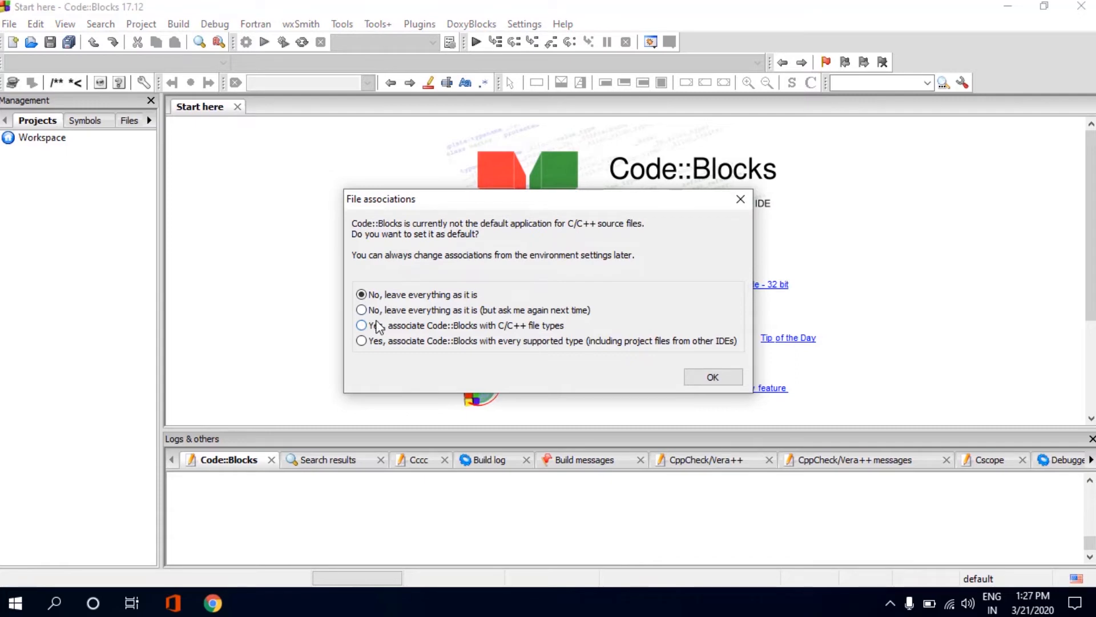
left_click(713, 377)
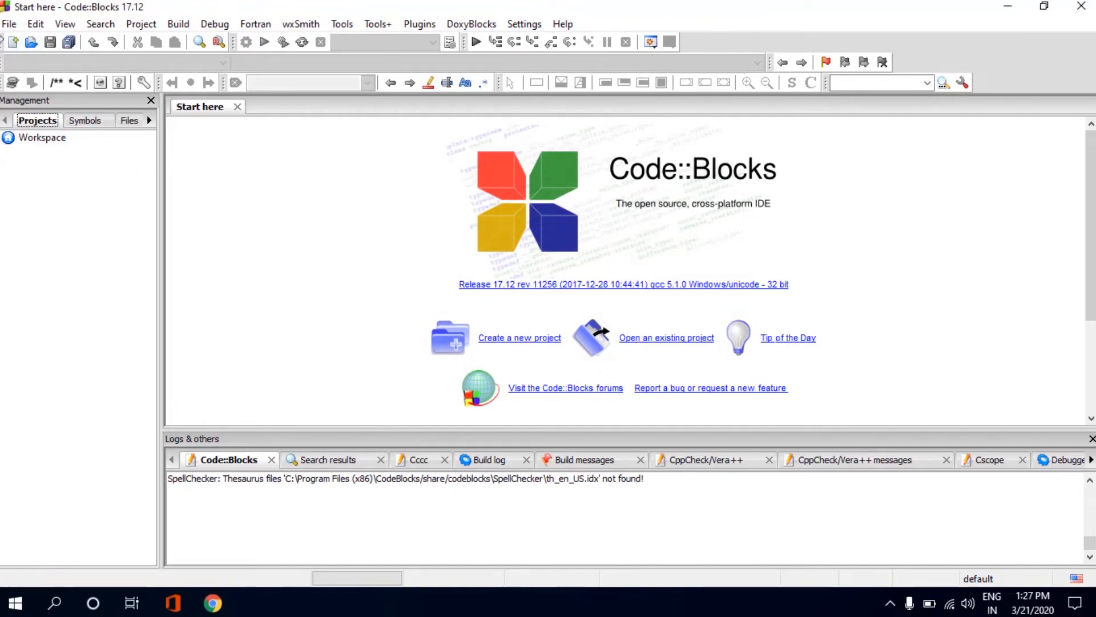
- Start a new project from the Console application template
left_click(12, 24)
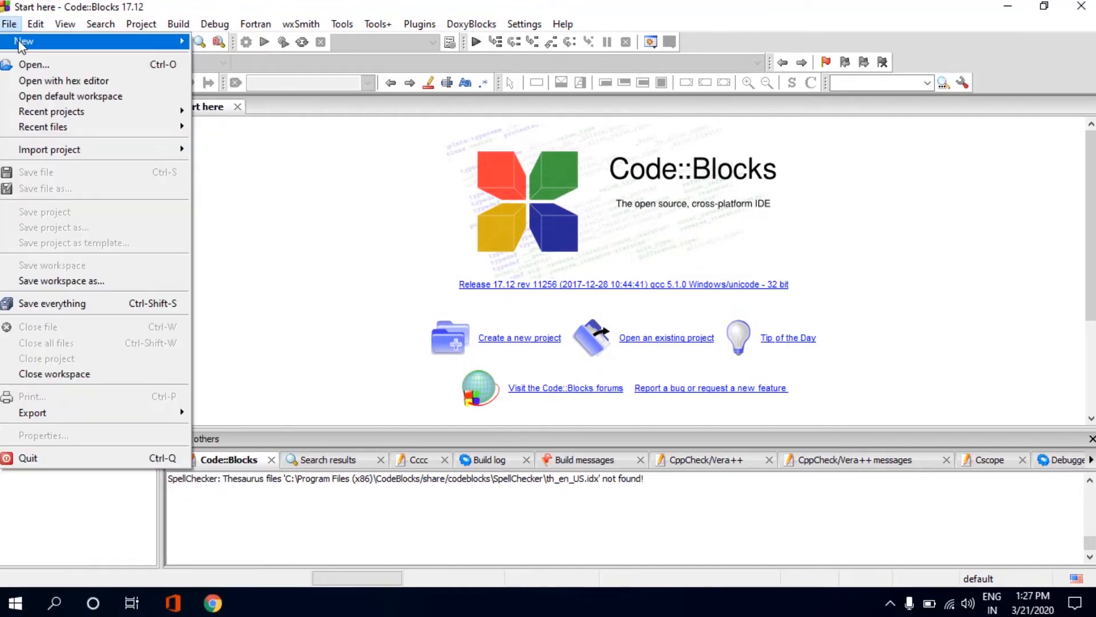
mouse_move(23, 41)
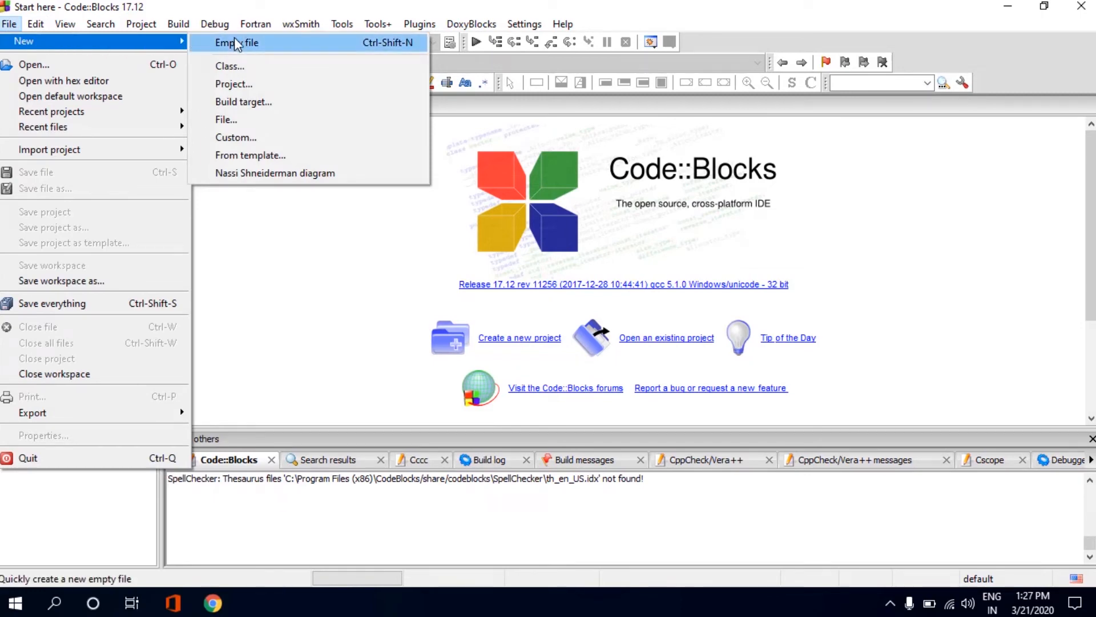
left_click(243, 83)
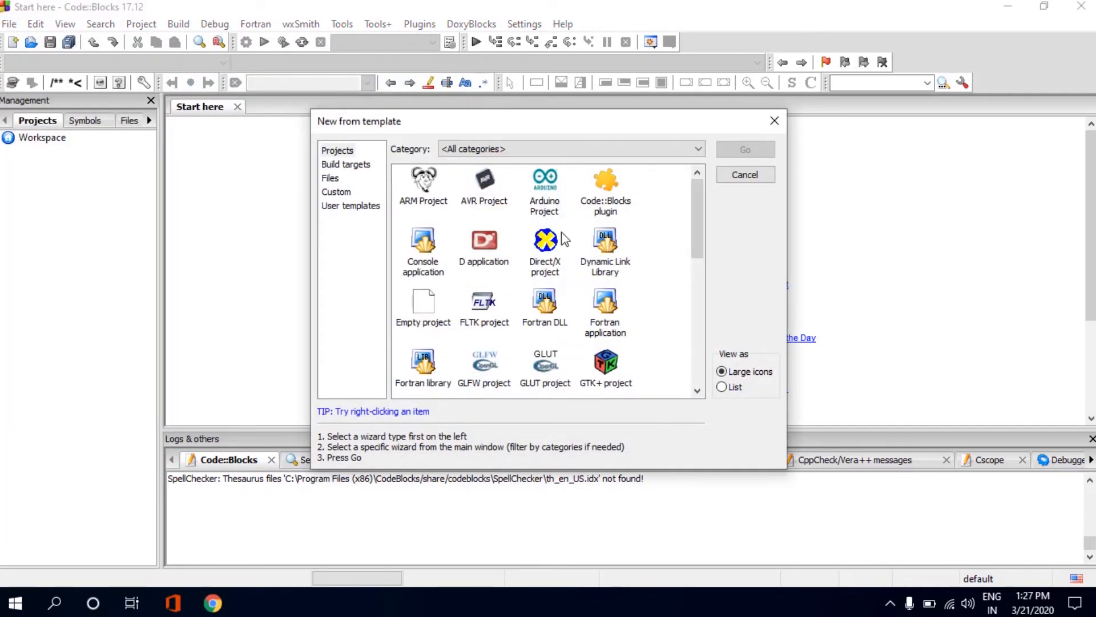
left_click_drag(695, 217, 696, 190)
left_click_drag(694, 250, 708, 383)
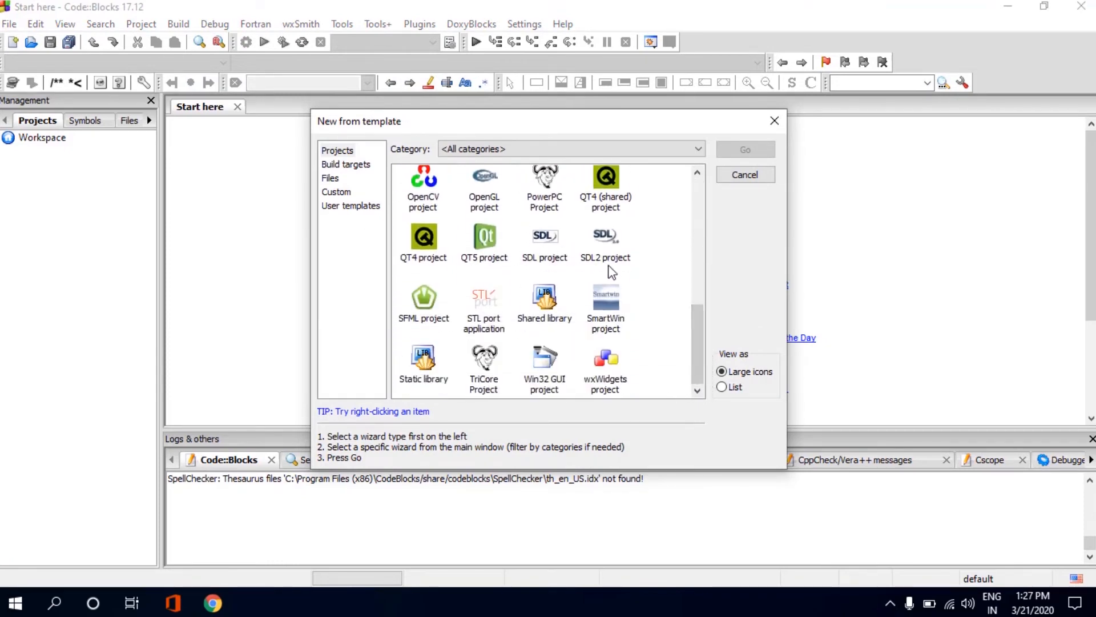
scroll(612, 273, "up", 5)
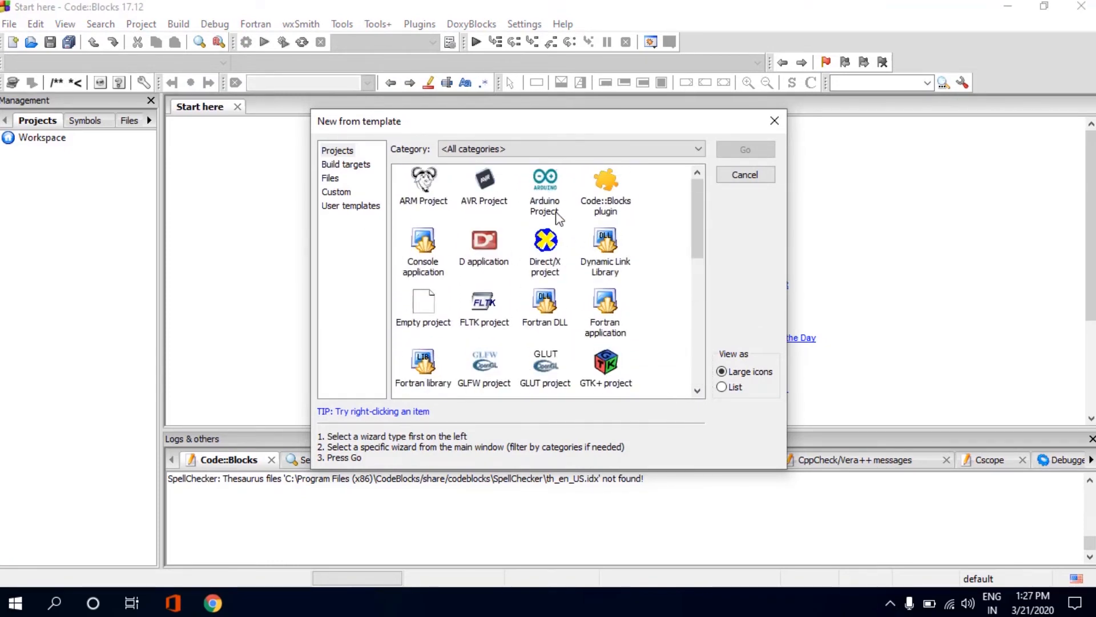
left_click(428, 255)
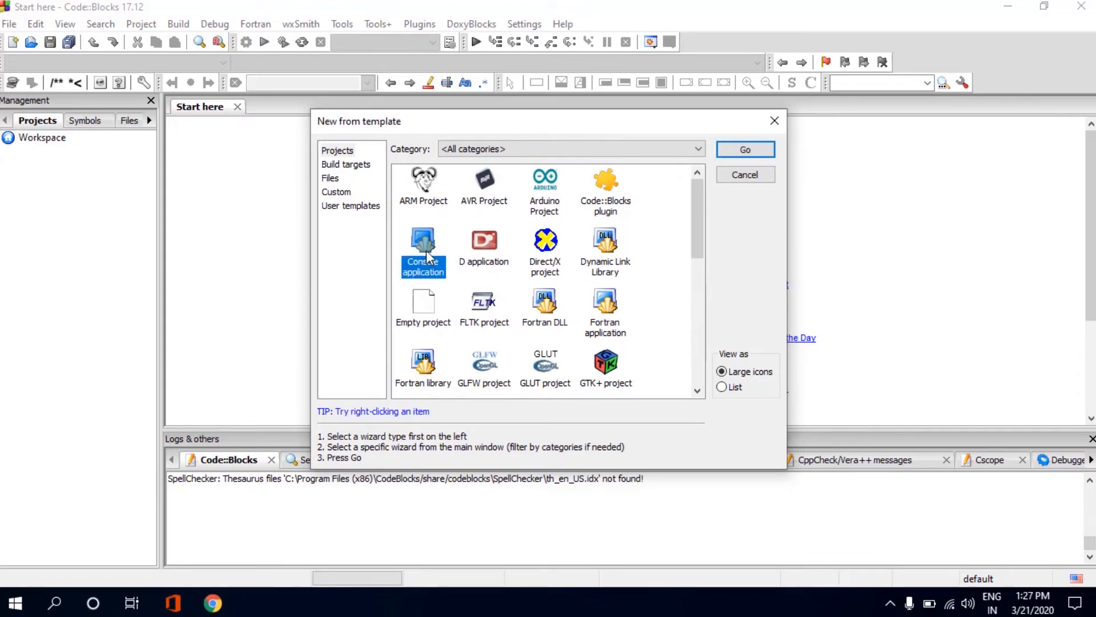
left_click(741, 149)
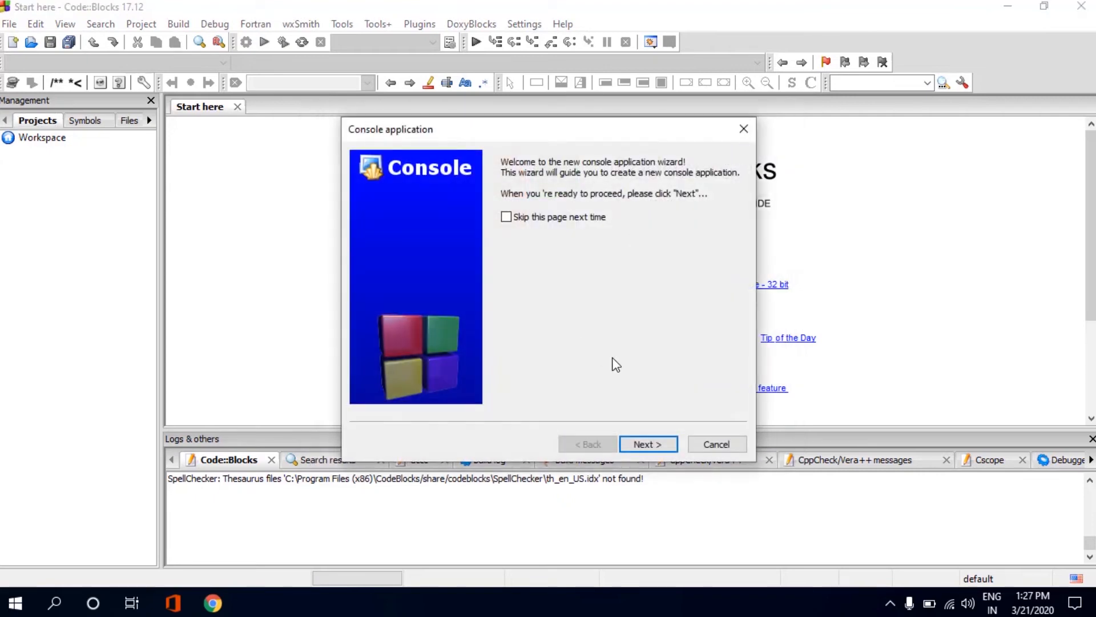
- Continue past the console wizard's welcome page and choose C as the project language
left_click(660, 448)
left_click(561, 205)
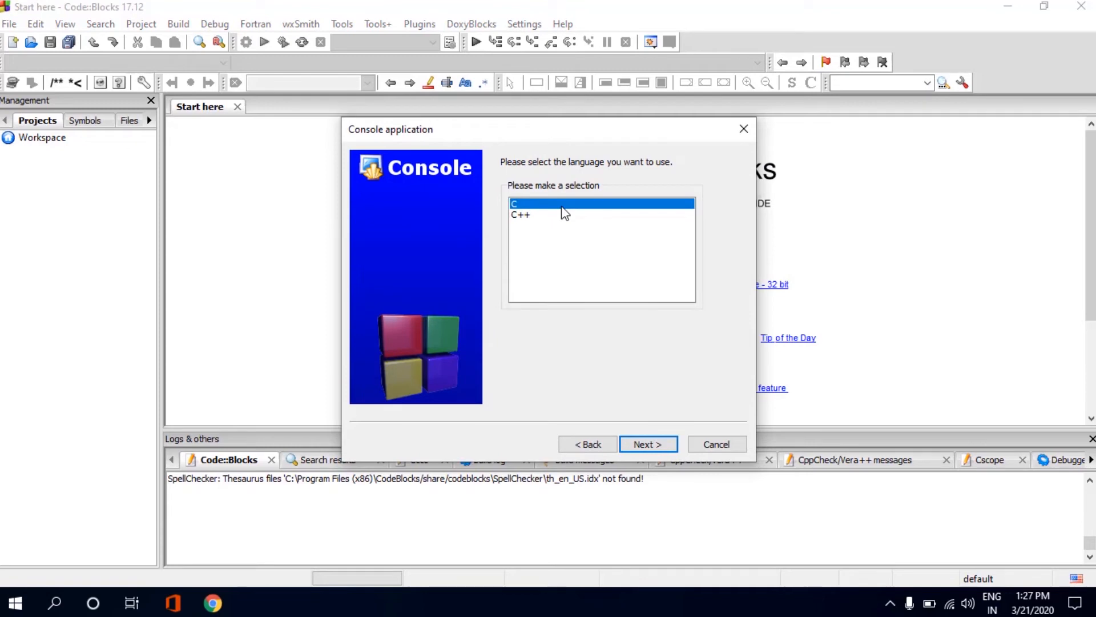
left_click(648, 444)
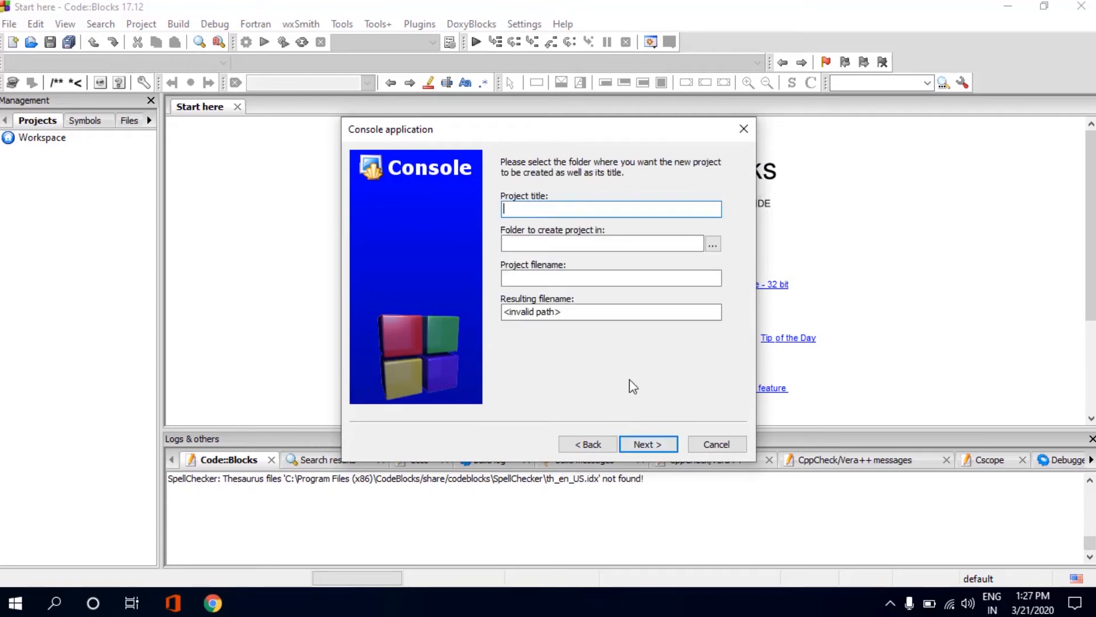
- Title the project Hello World and set the Desktop as the folder to create it in
type("Hellow")
key("BackSpace")
type("World")
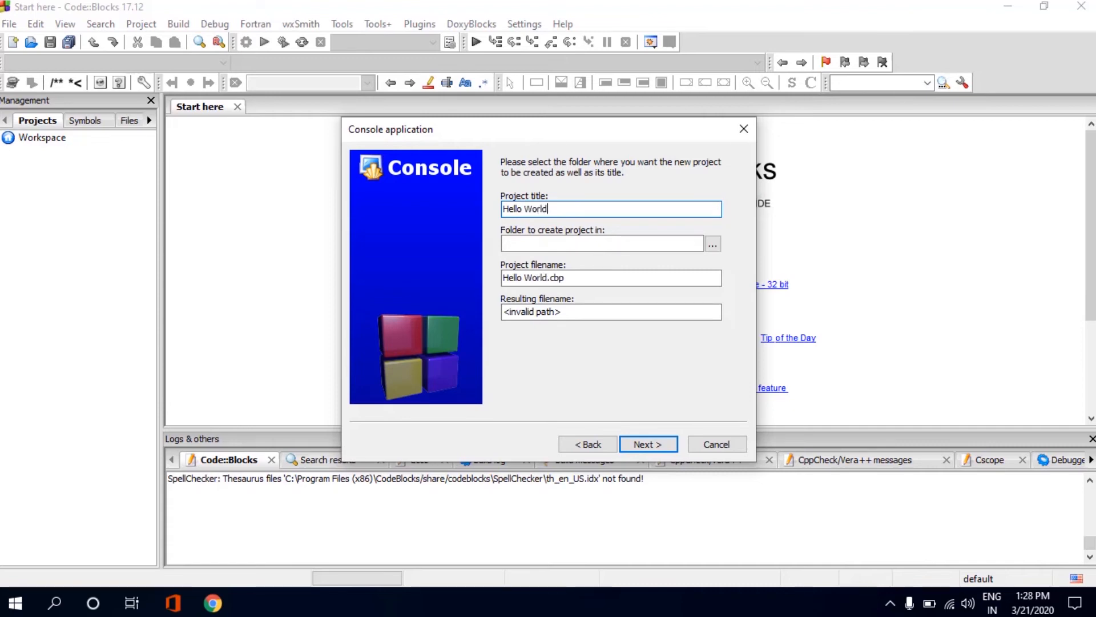
left_click(712, 246)
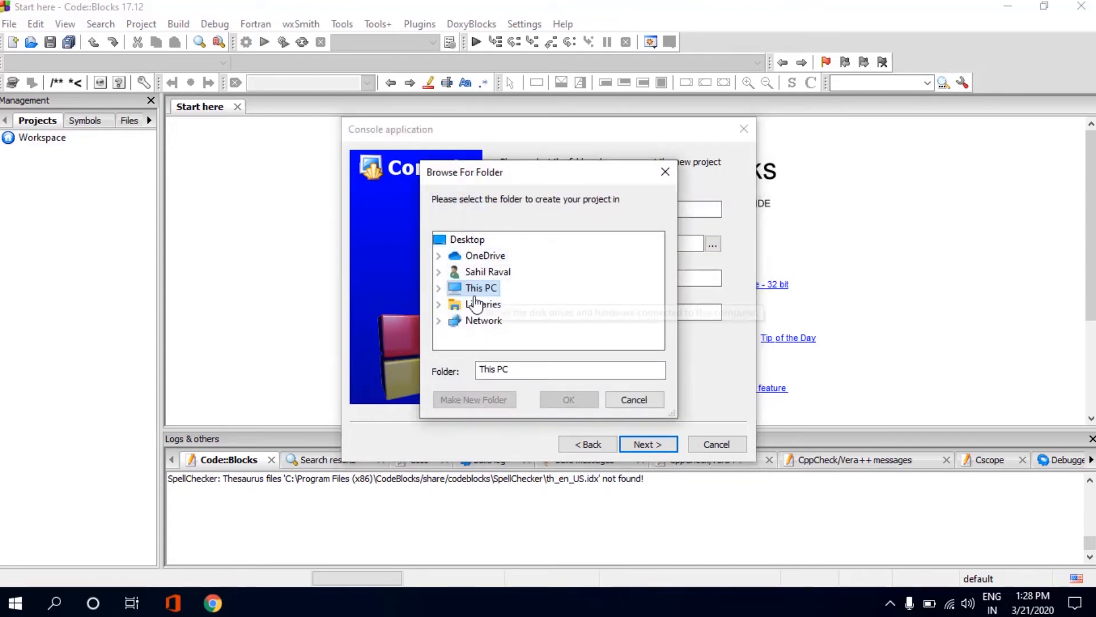
left_click(460, 241)
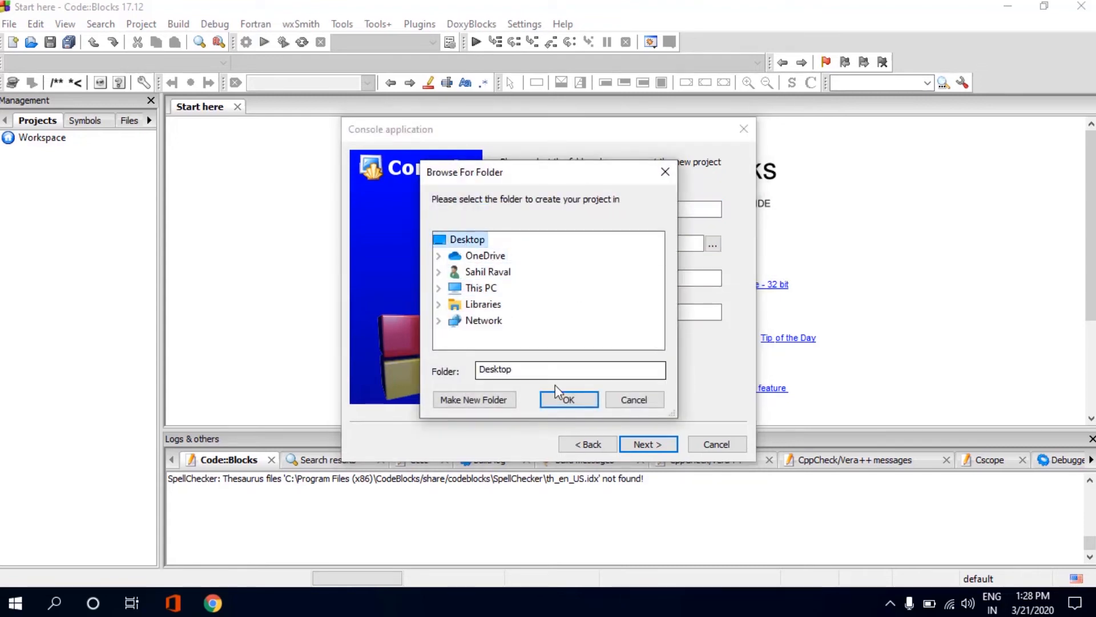
left_click(568, 401)
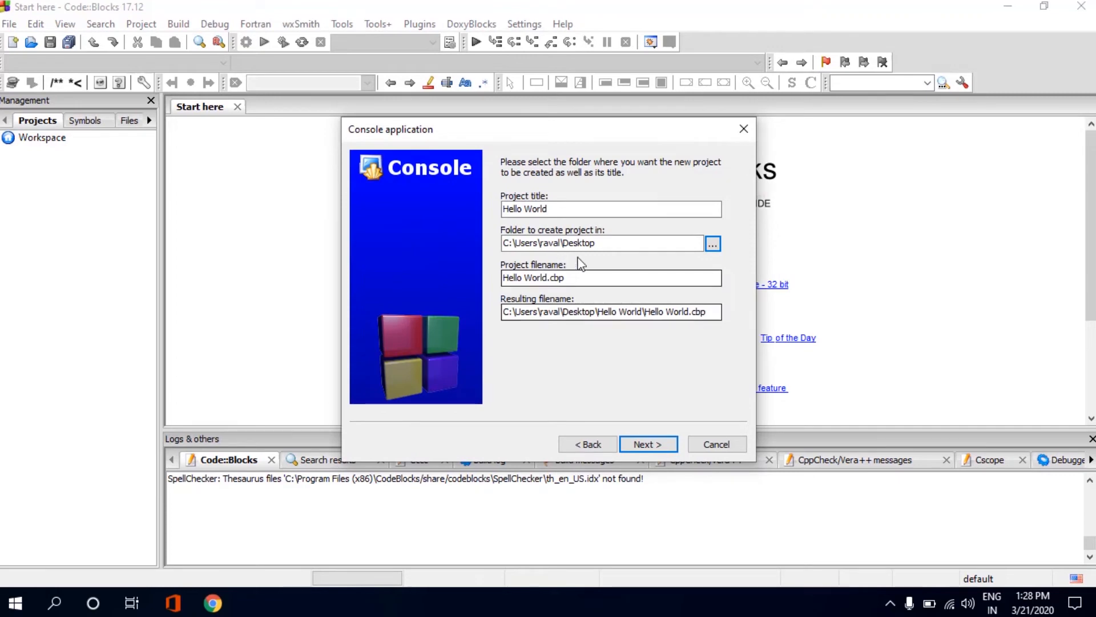
left_click(642, 444)
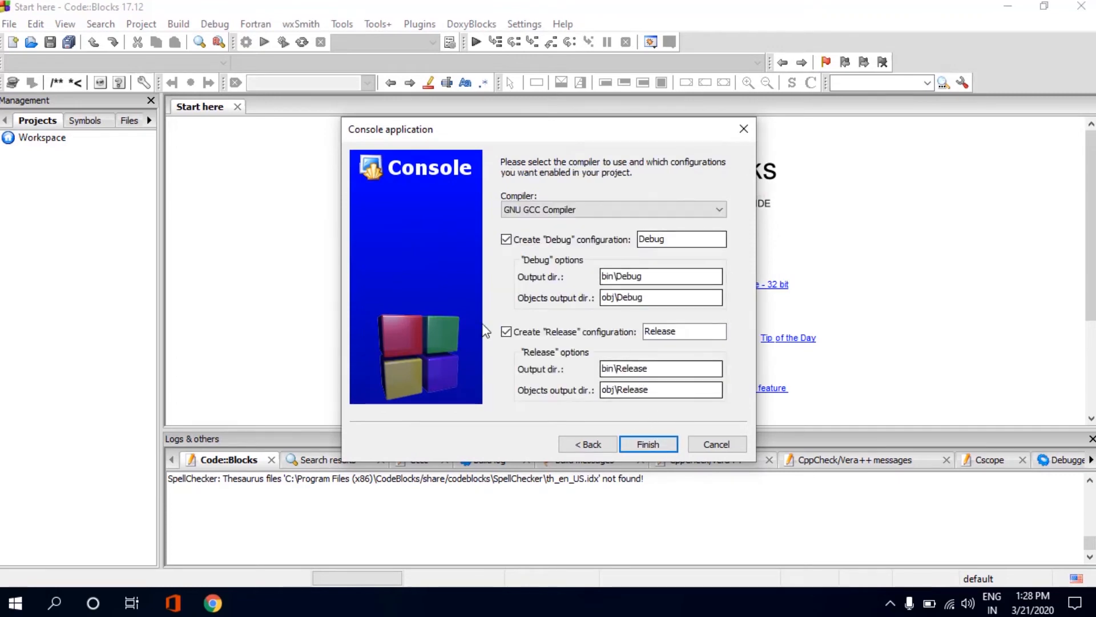
- Finish the wizard with GNU GCC Compiler and both Debug and Release configurations, and open main.c from the project's Sources
left_click(658, 450)
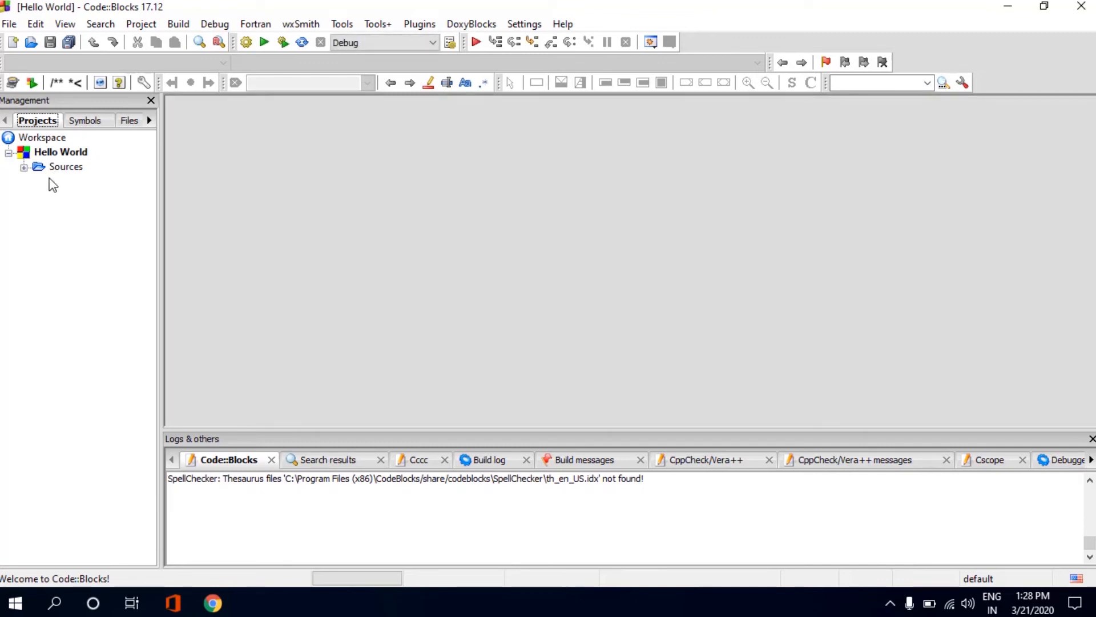
left_click(25, 168)
double_click(71, 183)
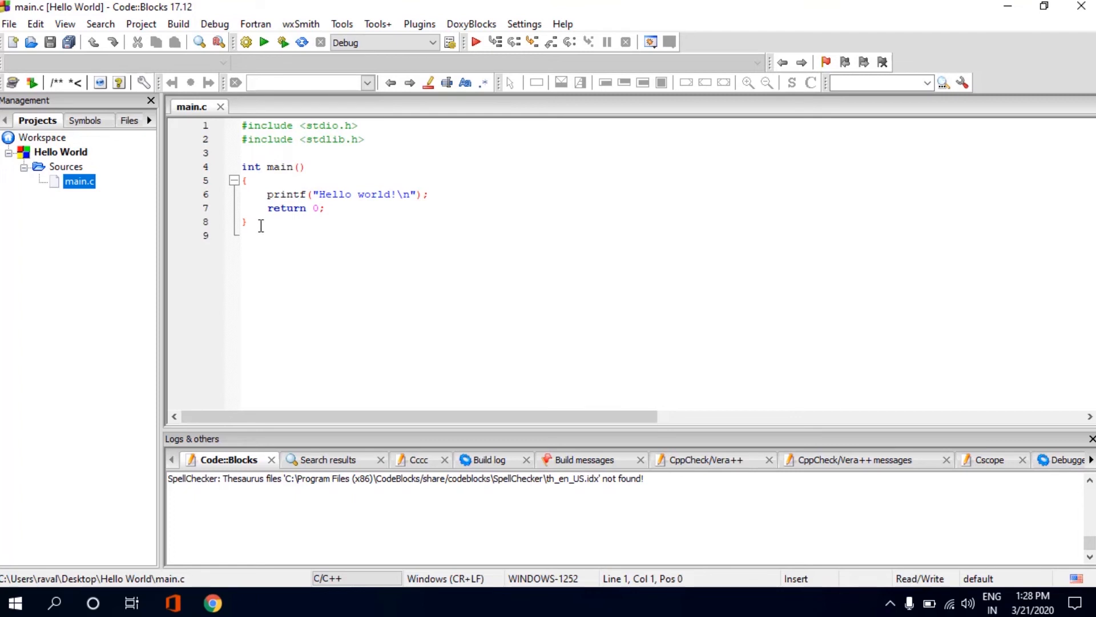
left_click(264, 271)
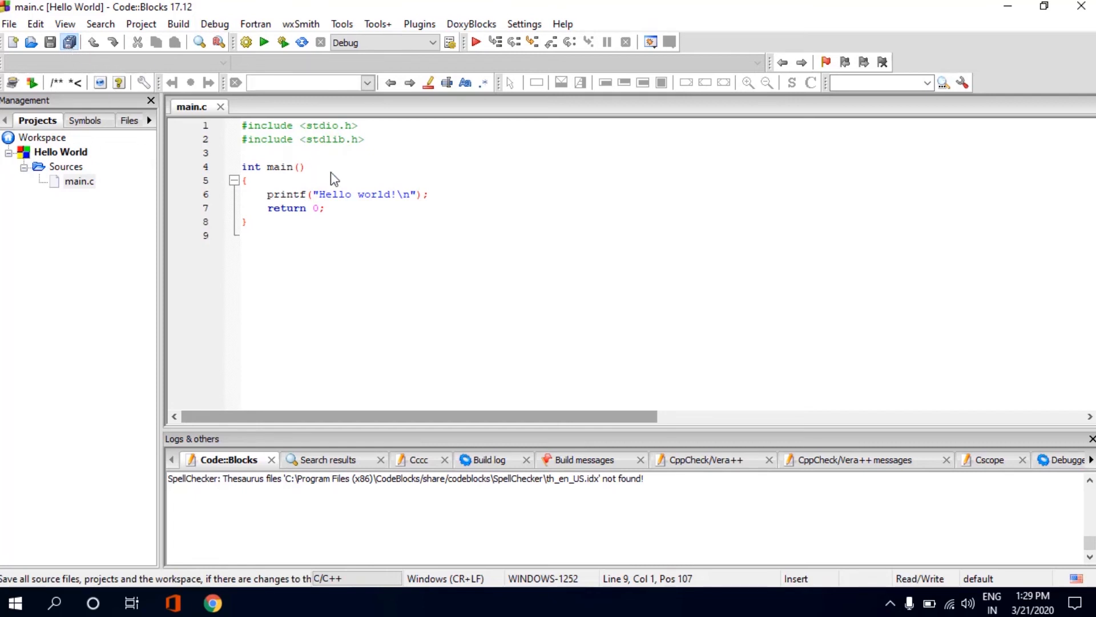
- Build the Hello World project and check the errors and warnings line in the build log
left_click(185, 27)
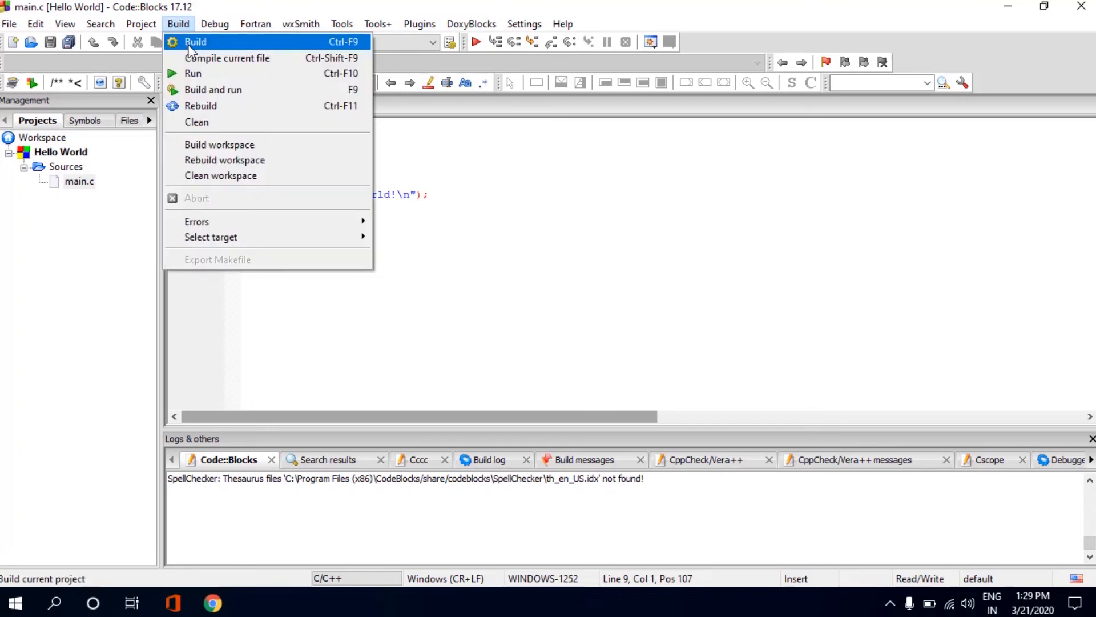
left_click(414, 151)
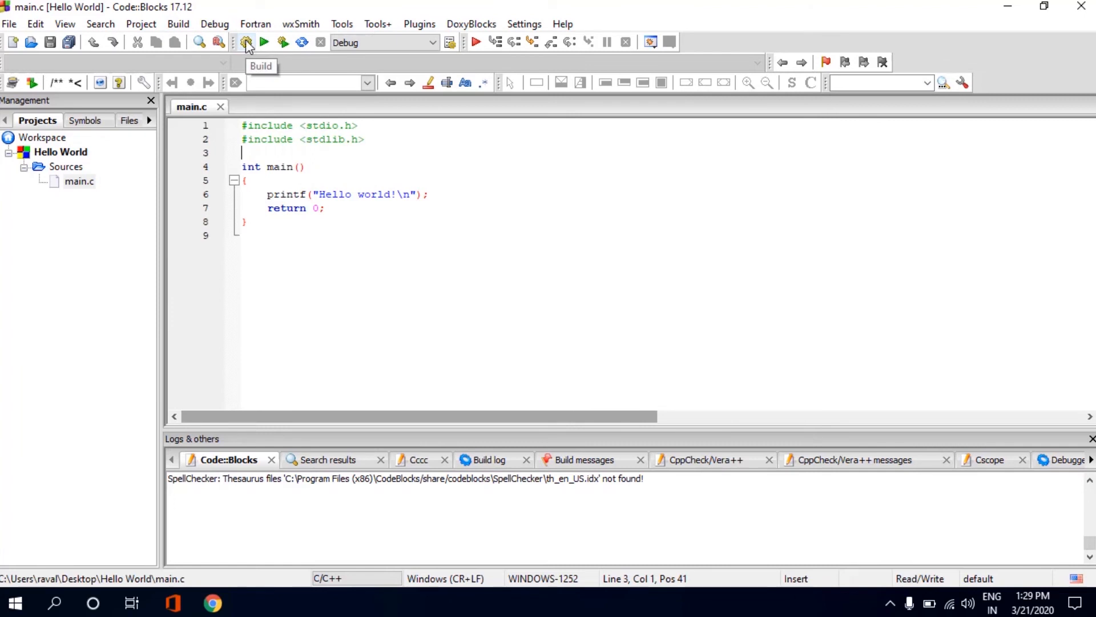
left_click(247, 44)
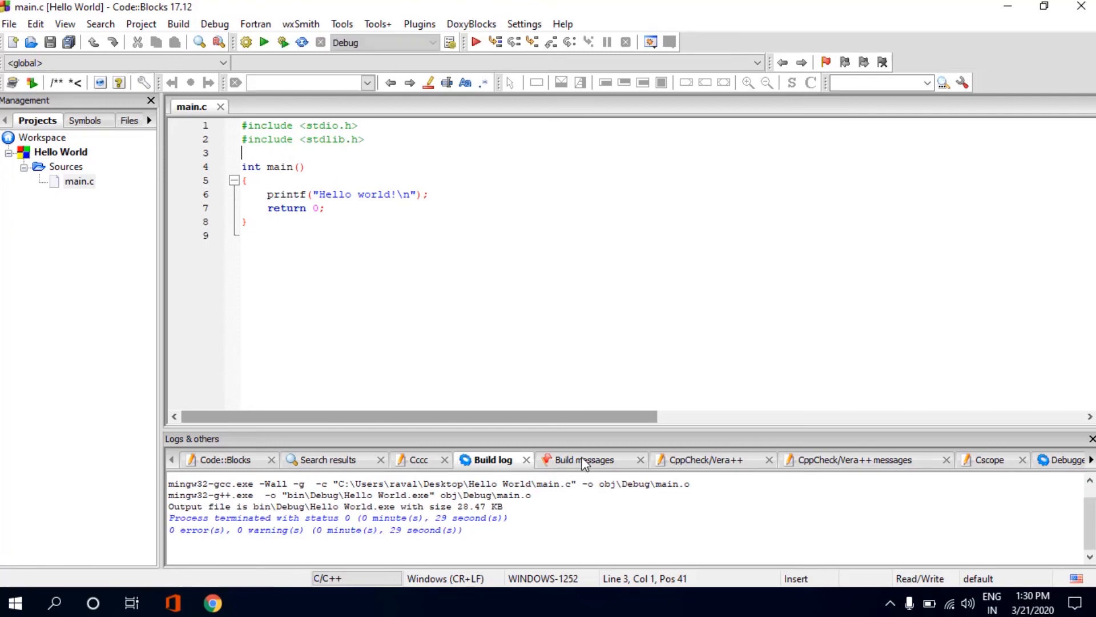
mouse_move(175, 530)
left_mouse_down()
mouse_move(233, 531)
mouse_move(169, 530)
left_mouse_up()
left_click_drag(319, 533, 238, 534)
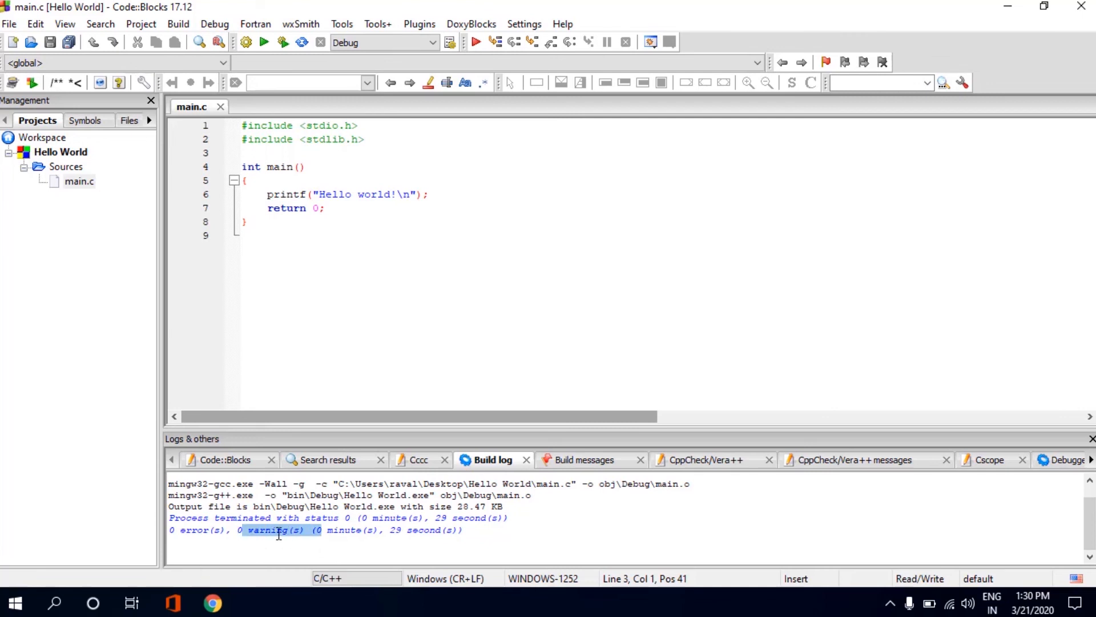
left_click(307, 529)
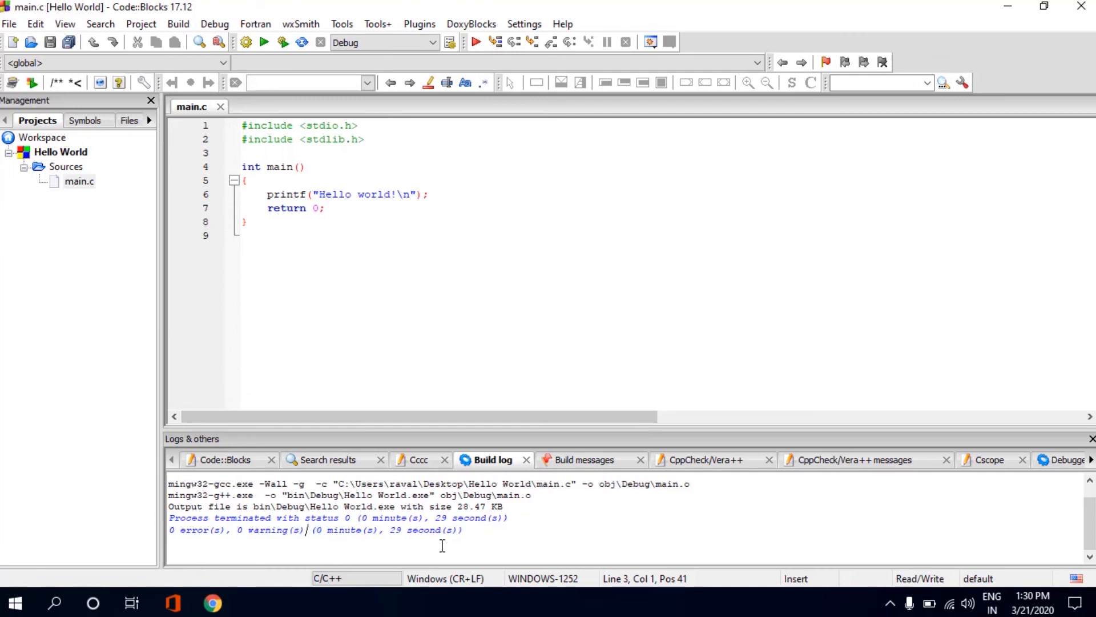
- Run the built Hello World program, view its console output and dismiss the console window
left_click(178, 24)
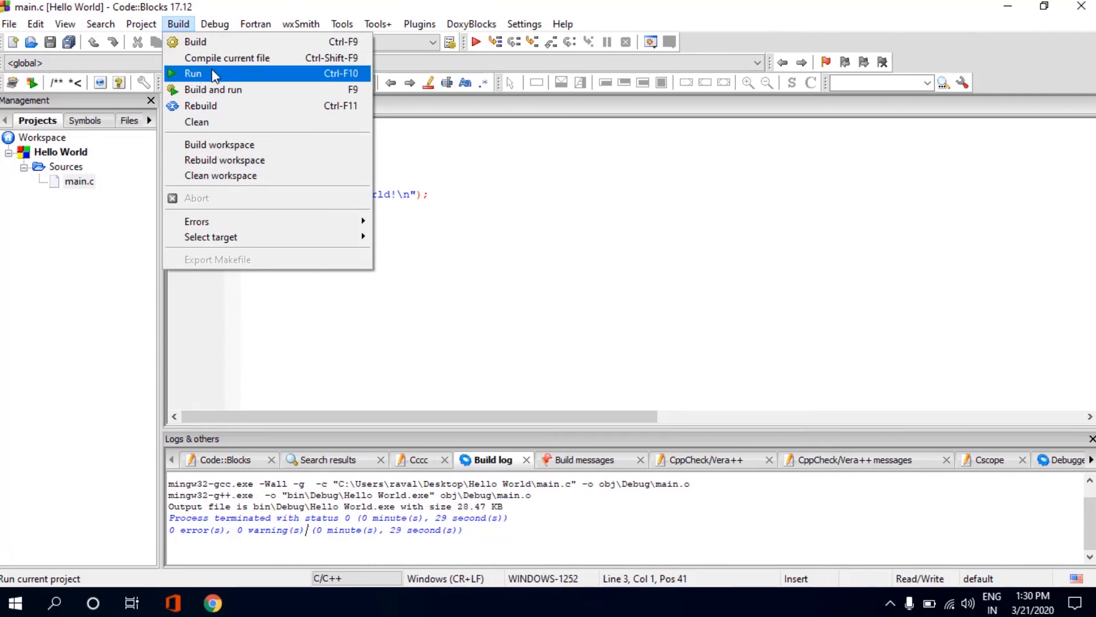
left_click(536, 172)
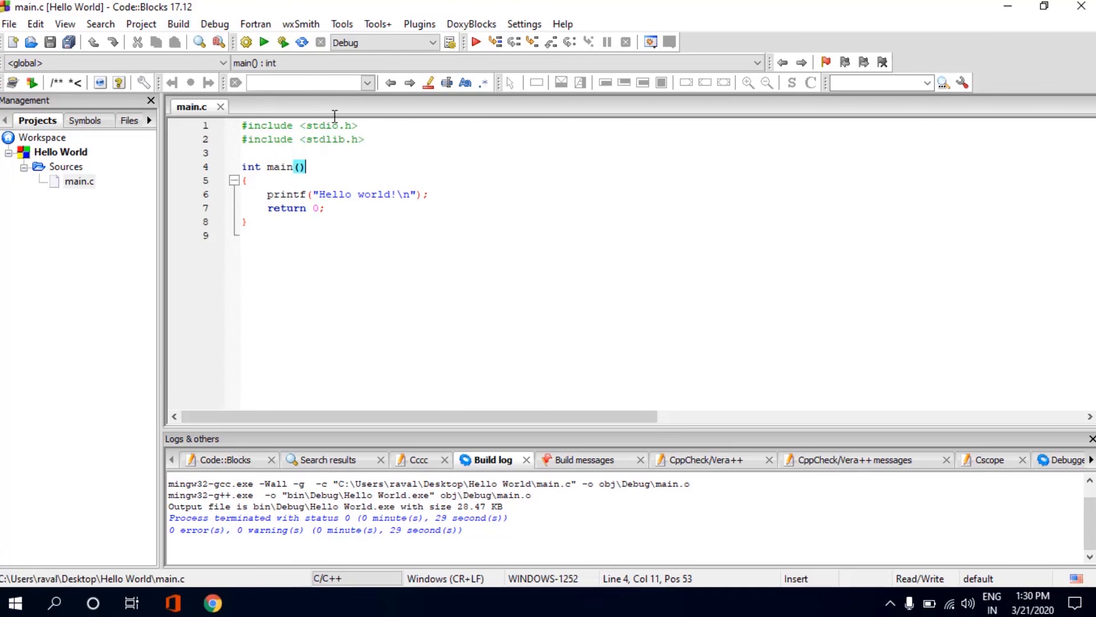
left_click(269, 45)
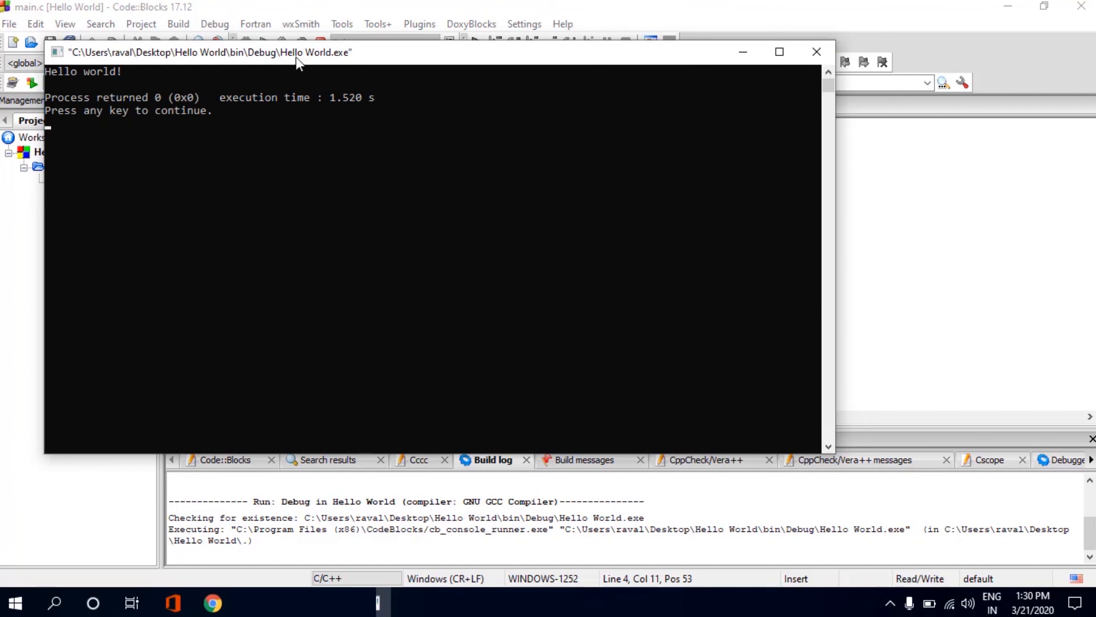
left_click_drag(295, 57, 609, 211)
left_click_drag(526, 210, 403, 135)
key("Return")
left_click(352, 284)
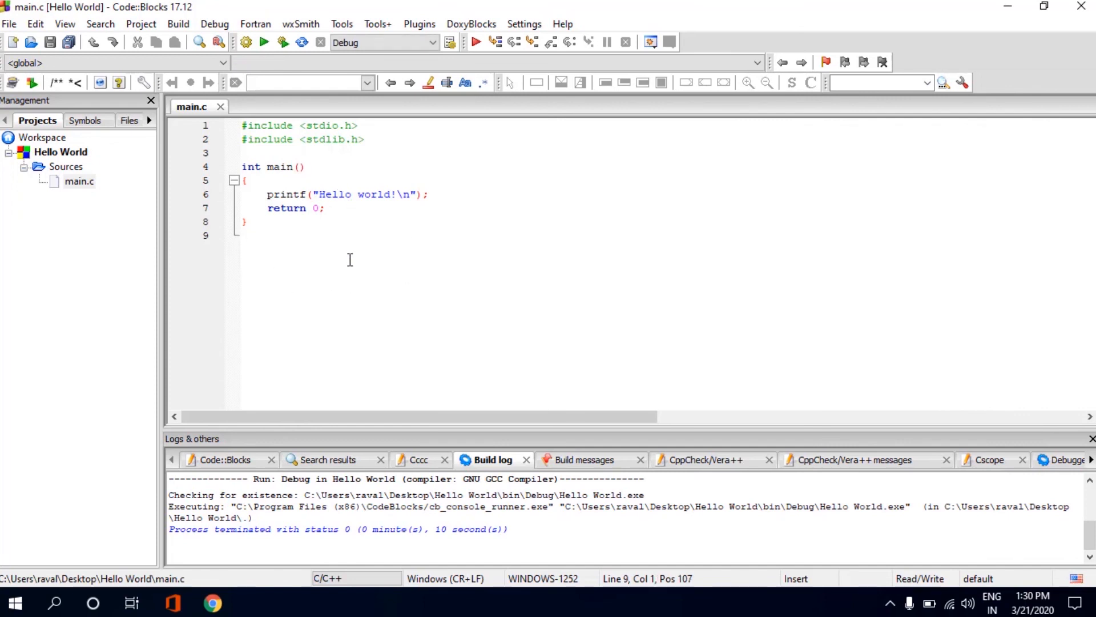